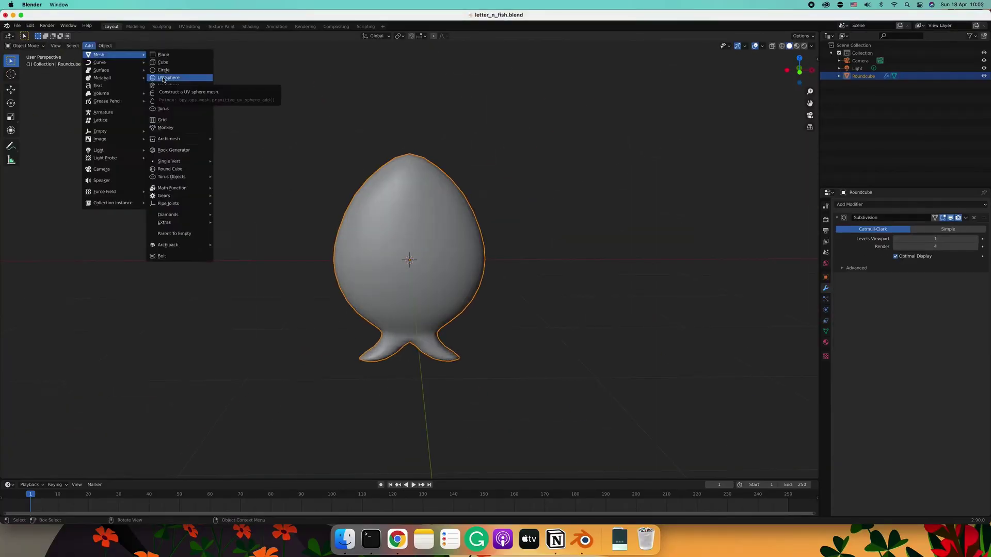
Add a UV sphere eye and move it onto the fish from a side view
click(163, 79)
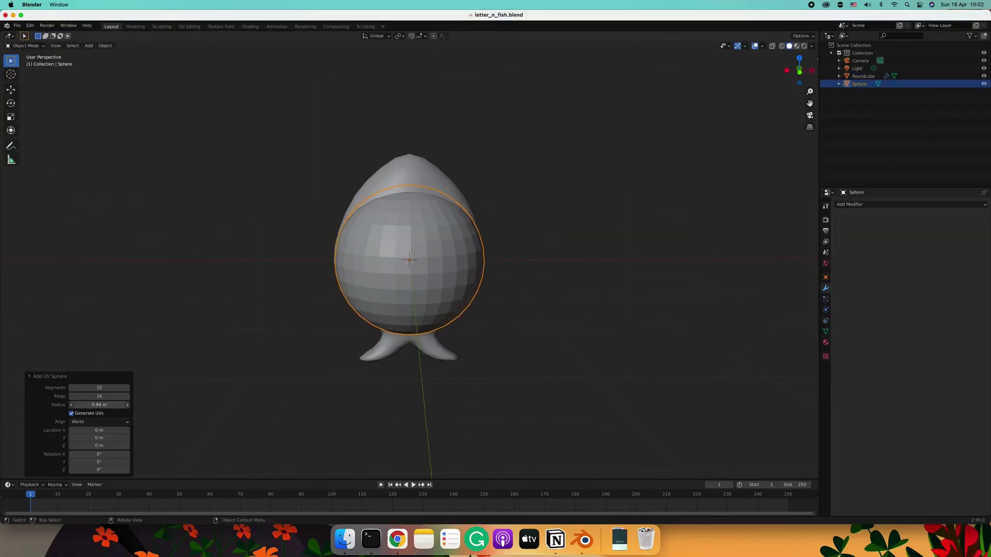
key(KP_3)
key(g)
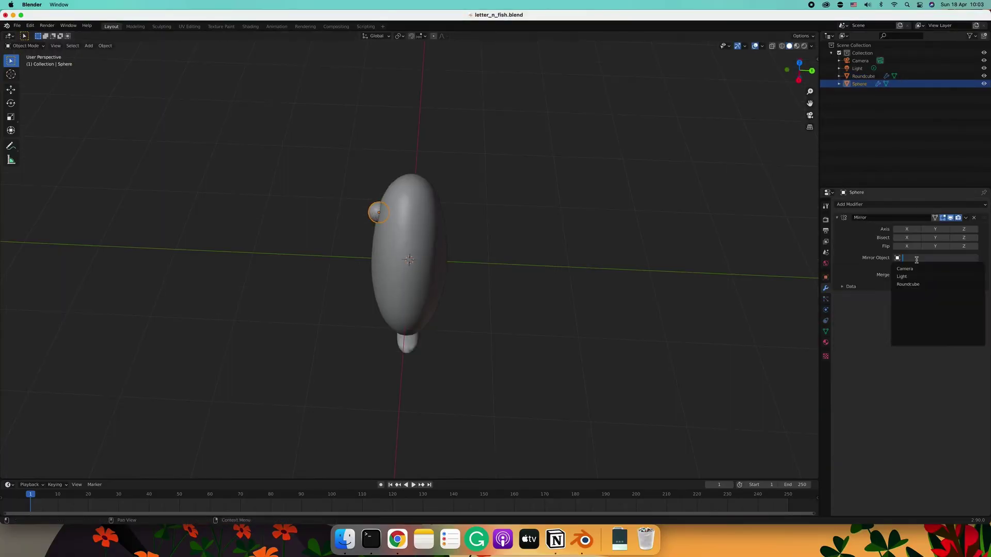
middle_drag(438, 214, 502, 232)
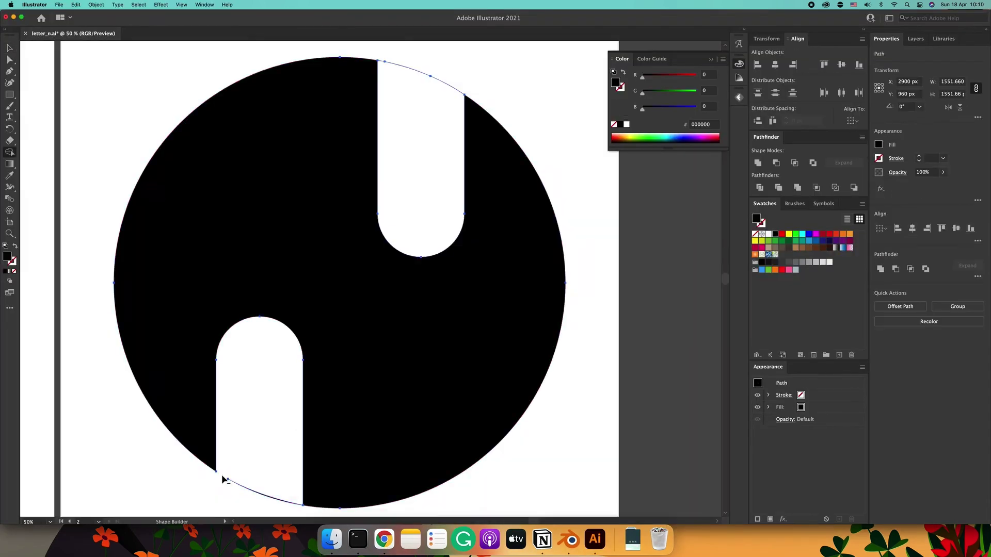
Fix the stray anchor and curve at the lower-left notch with Direct Selection
key(a)
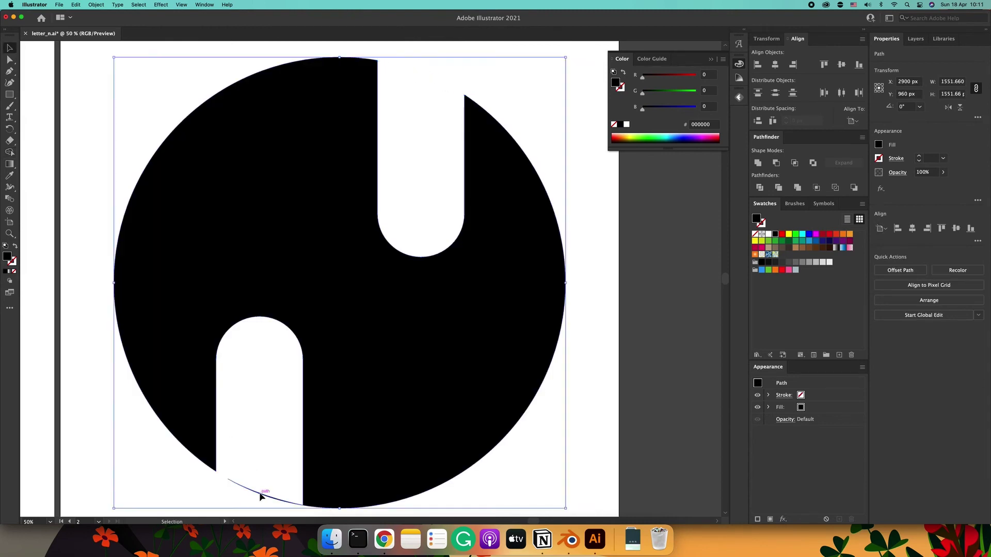
click(228, 479)
scroll(310, 507, down, 2)
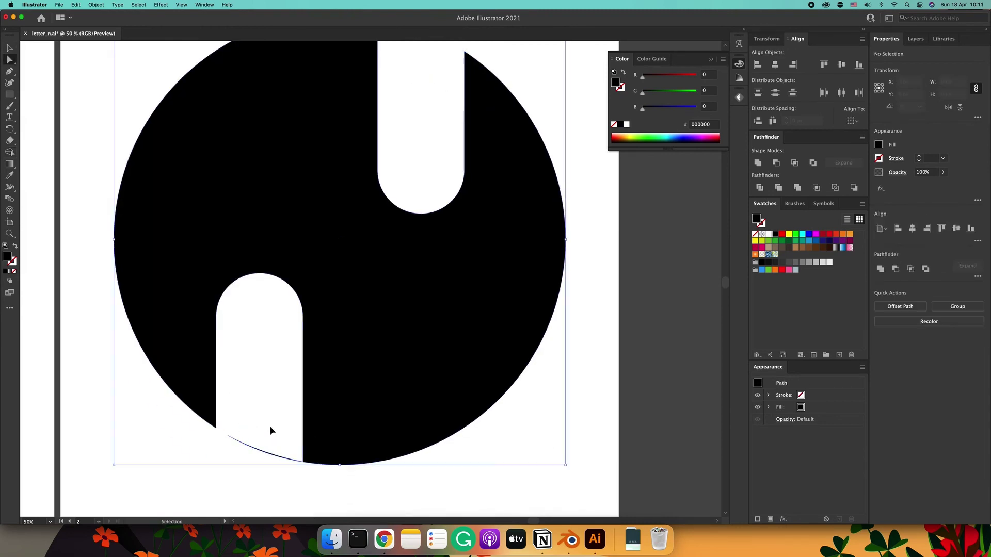
key(Delete)
drag(252, 453, 235, 473)
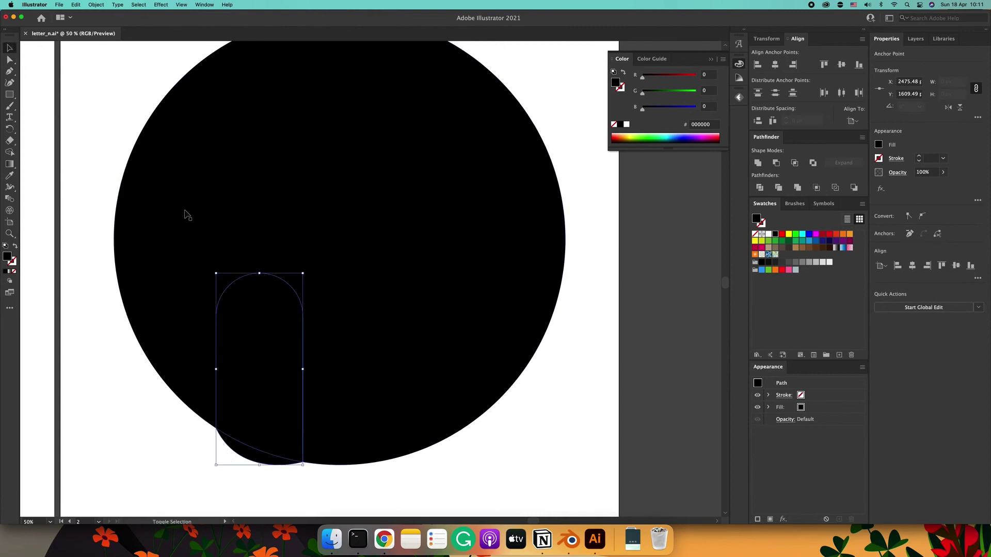
key(v)
scroll(436, 199, up, 2)
Select all shapes and delete the cap above the circle with Shape Builder
click(419, 101)
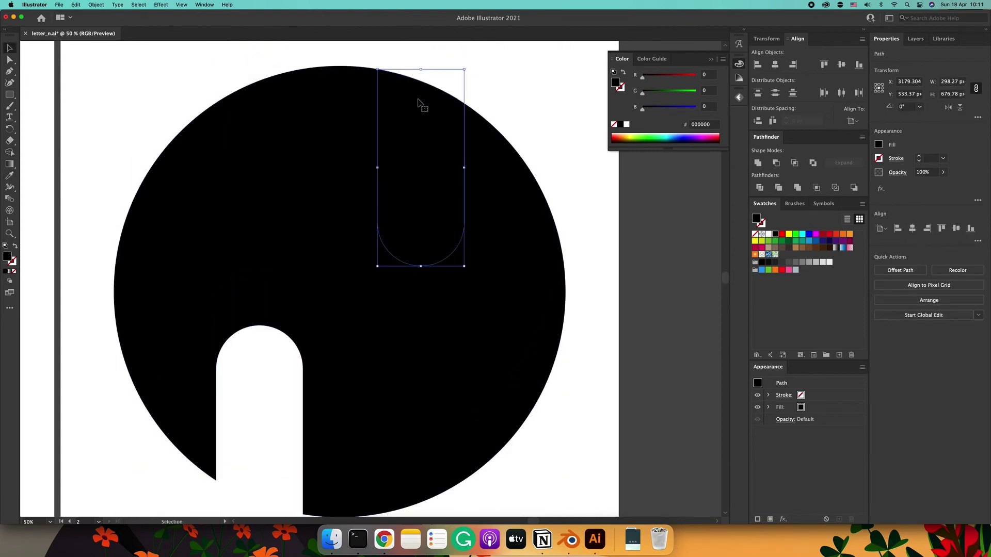
drag(421, 70, 421, 61)
scroll(444, 104, up, 2)
key(super+a)
key(shift+m)
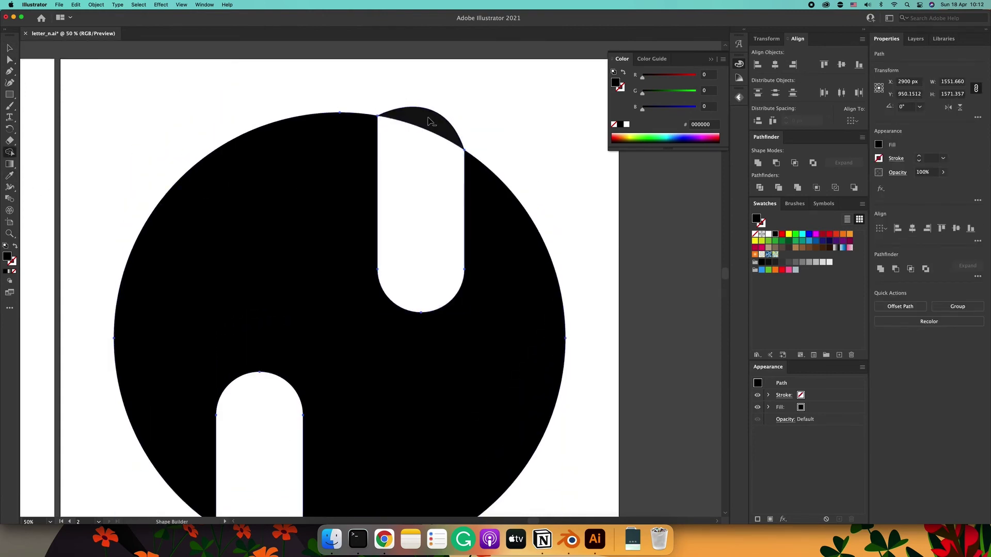
alt+click(431, 122)
key(super+alt+0)
key(v)
click(329, 340)
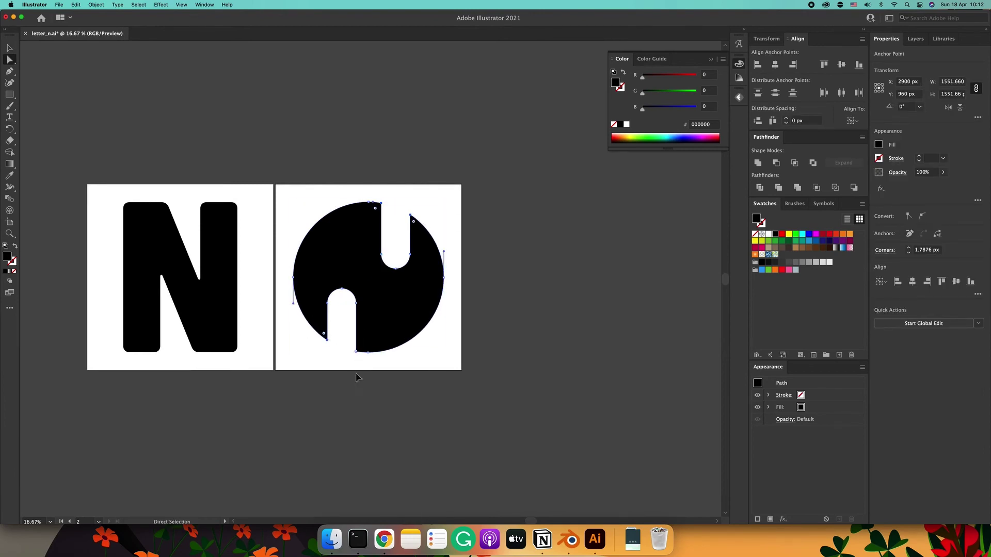
Round the corner anchors where the notches meet the circle's edge
click(416, 219)
alt+scroll(363, 359, up, 4)
scroll(363, 359, down, 2)
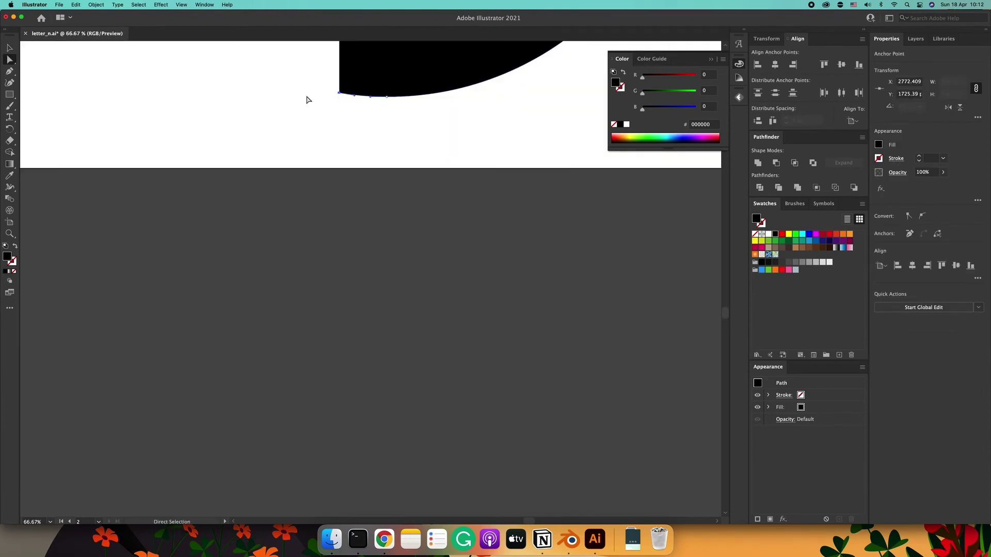
scroll(332, 110, up, 3)
key(a)
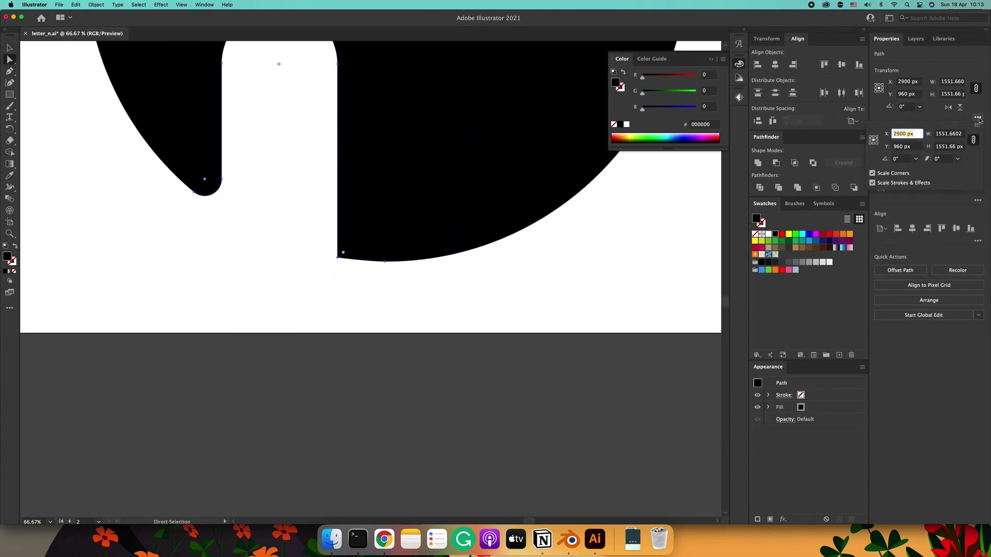
click(381, 266)
scroll(304, 247, up, 3)
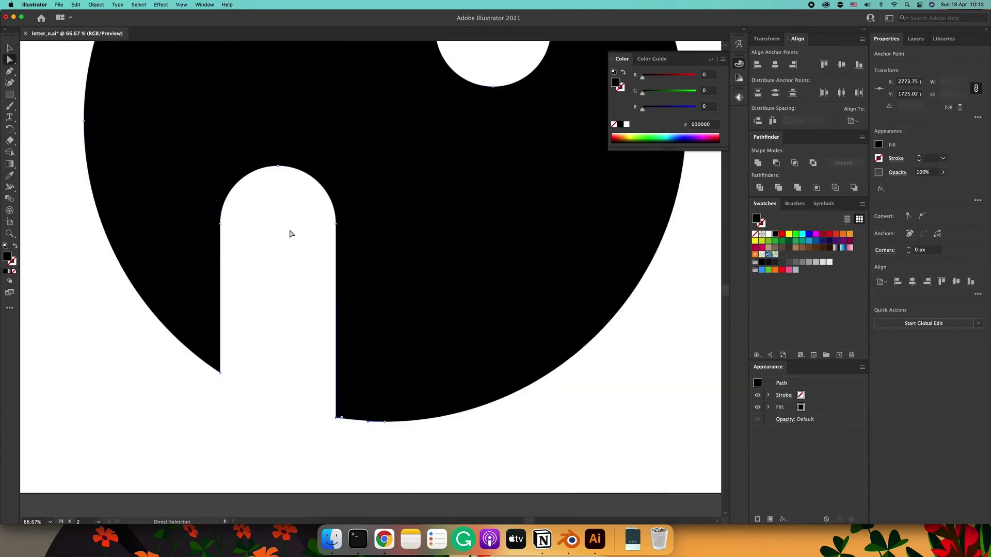
alt+scroll(279, 361, down, 2)
click(302, 375)
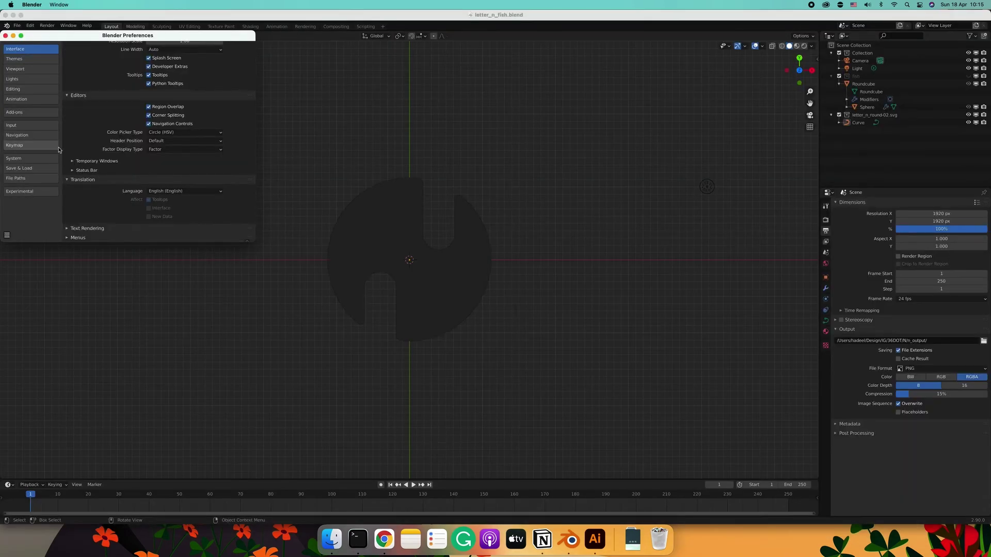
click(31, 89)
Expand and collapse the user interface theme colours in Preferences
scroll(155, 155, down, 1)
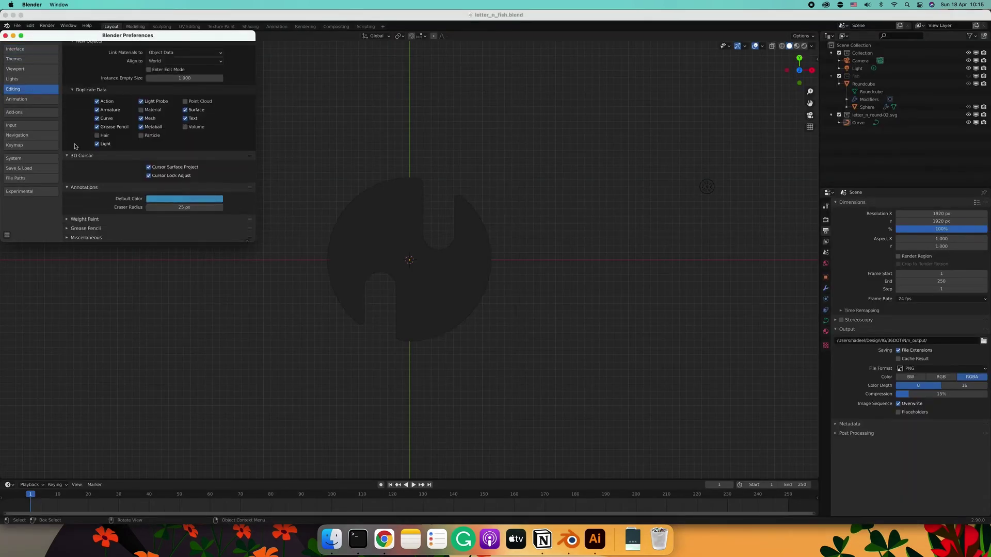
click(31, 68)
click(67, 60)
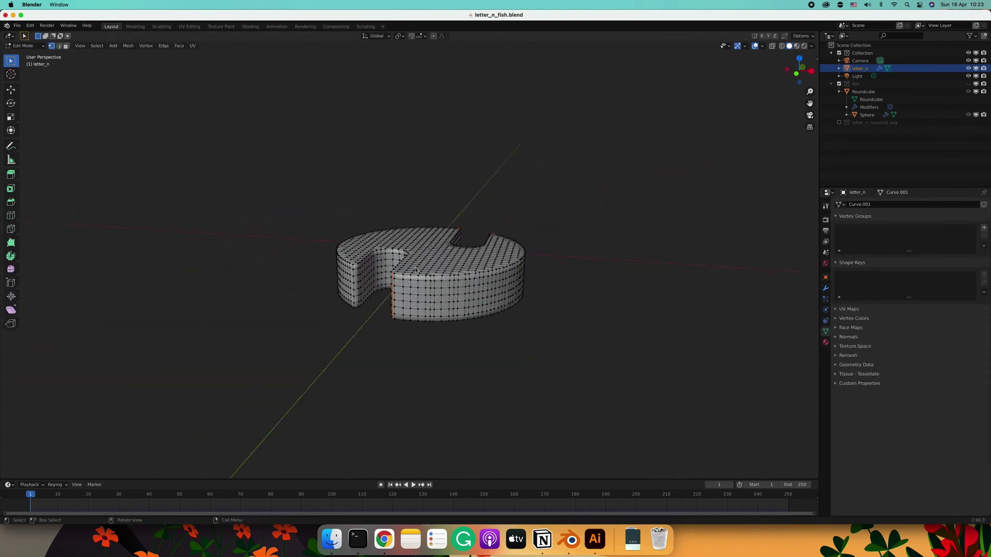
Add a second vertical edge loop, return to Object Mode and play the cloth simulation
alt+shift+click(373, 292)
middle_drag(369, 323, 677, 248)
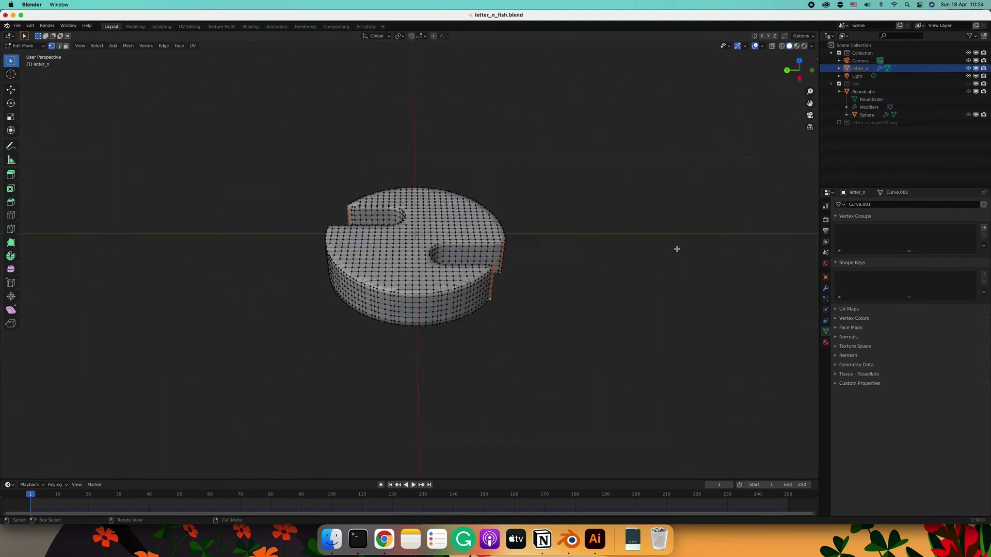
key(Tab)
click(826, 310)
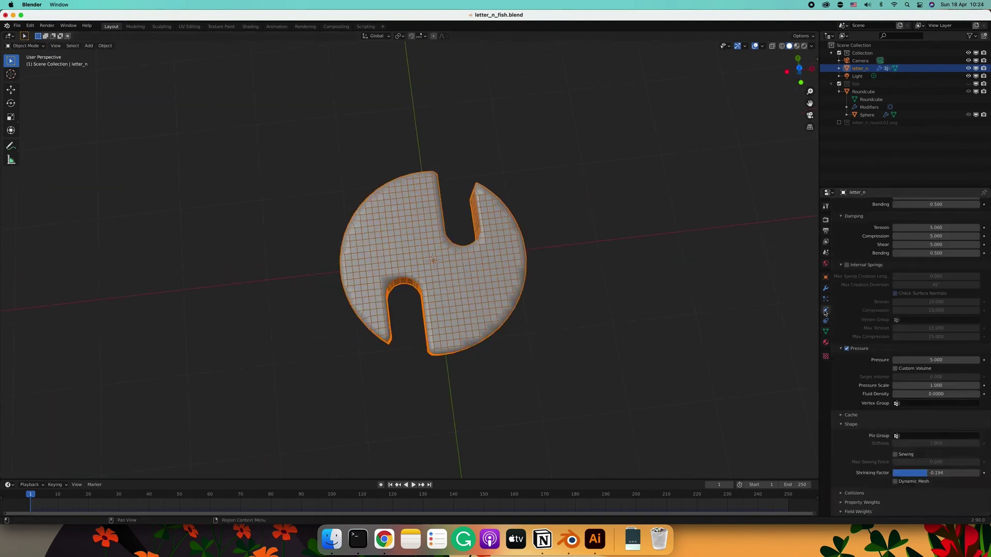
key(space)
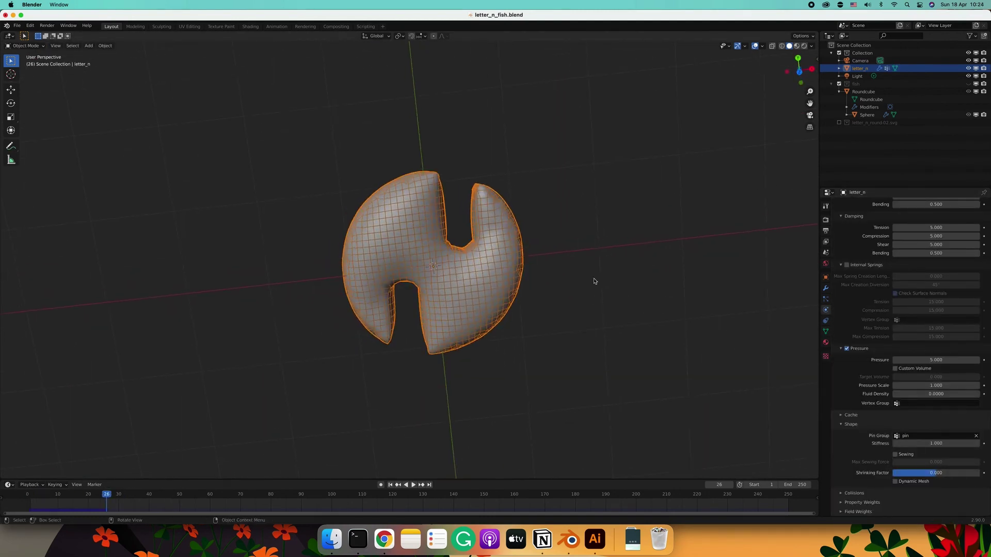
Enter a new cloth pressure value and replay the inflation from frame 1
click(932, 361)
text(10)
mouse_move(694, 321)
middle_down()
mouse_move(656, 161)
mouse_move(580, 181)
mouse_move(601, 194)
mouse_move(598, 253)
middle_up()
key(Escape)
key(space)
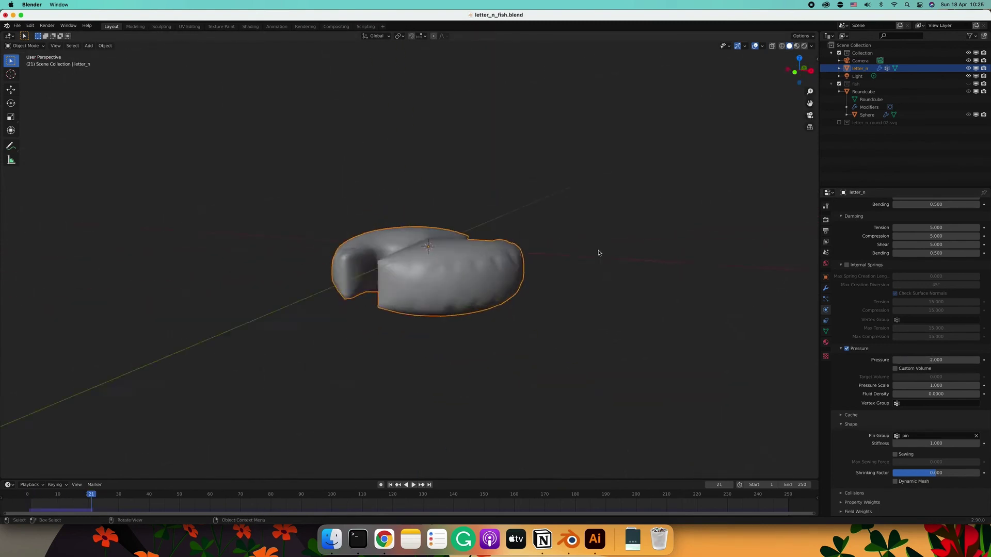
scroll(598, 253, up, 5)
scroll(598, 252, down, 4)
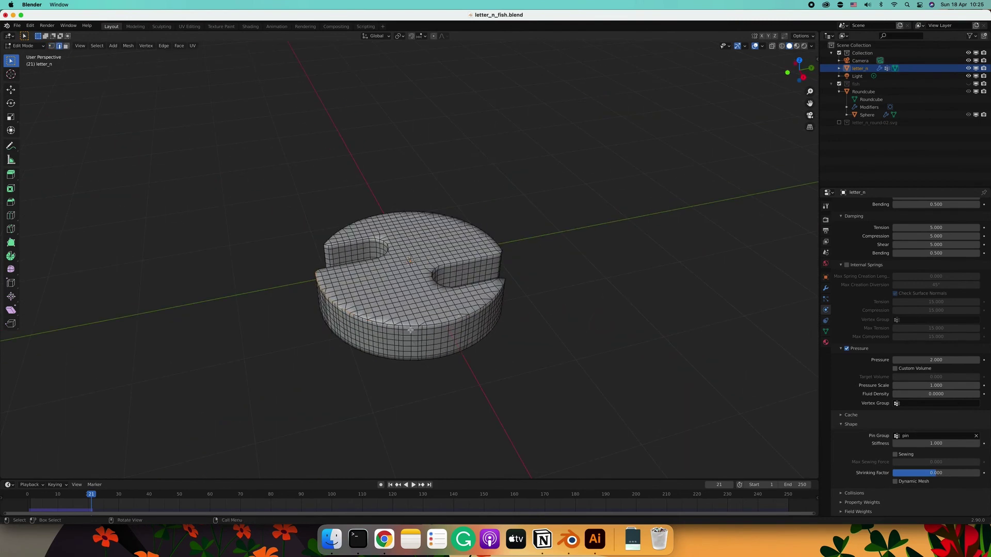
Mark the selected top and bottom outline edge loops as seams and show vertex groups
ctrl+click(423, 321)
mouse_move(423, 321)
middle_down()
mouse_move(341, 233)
mouse_move(403, 292)
mouse_move(403, 274)
mouse_move(378, 255)
middle_up()
mouse_move(505, 262)
middle_down()
mouse_move(458, 224)
mouse_move(516, 249)
middle_up()
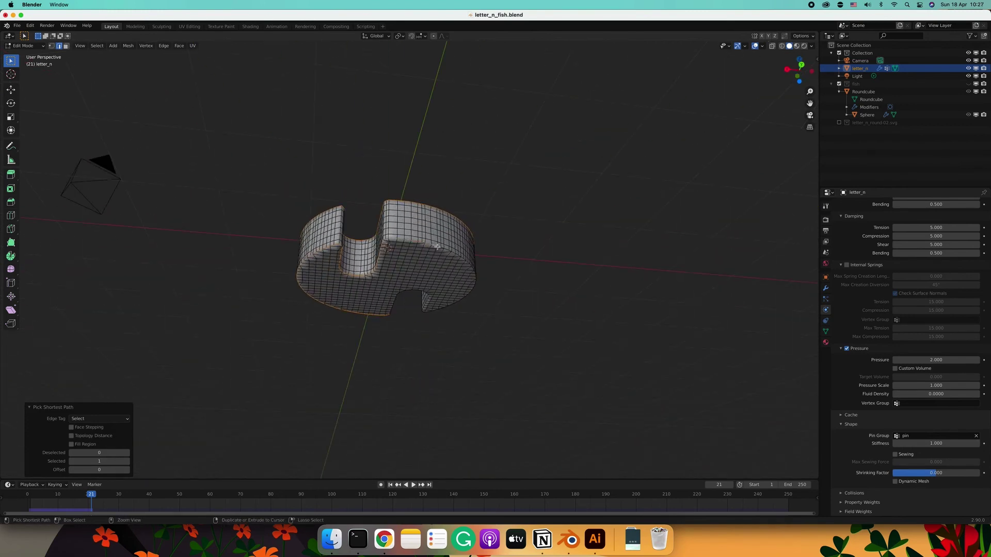
middle_drag(453, 254, 434, 274)
right_click(432, 347)
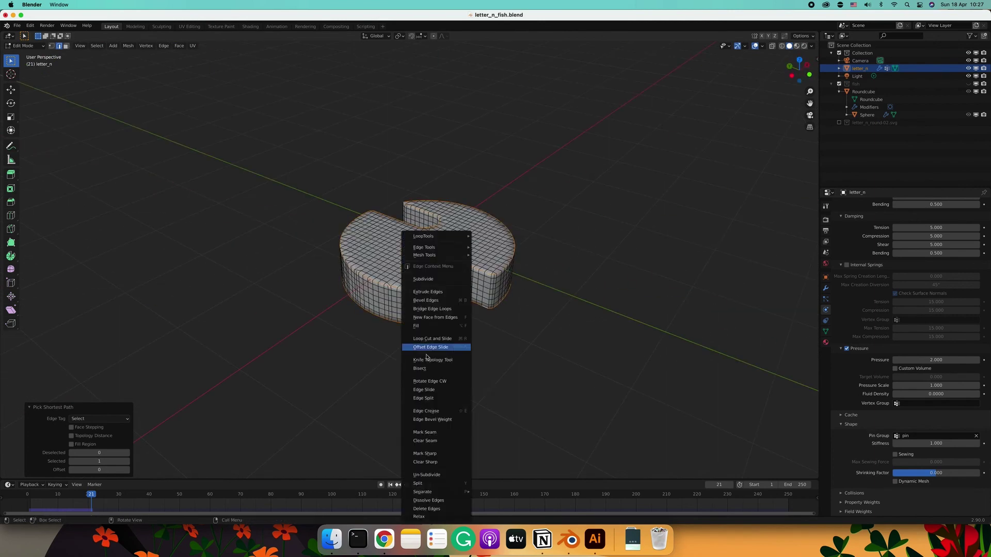
click(431, 347)
click(826, 331)
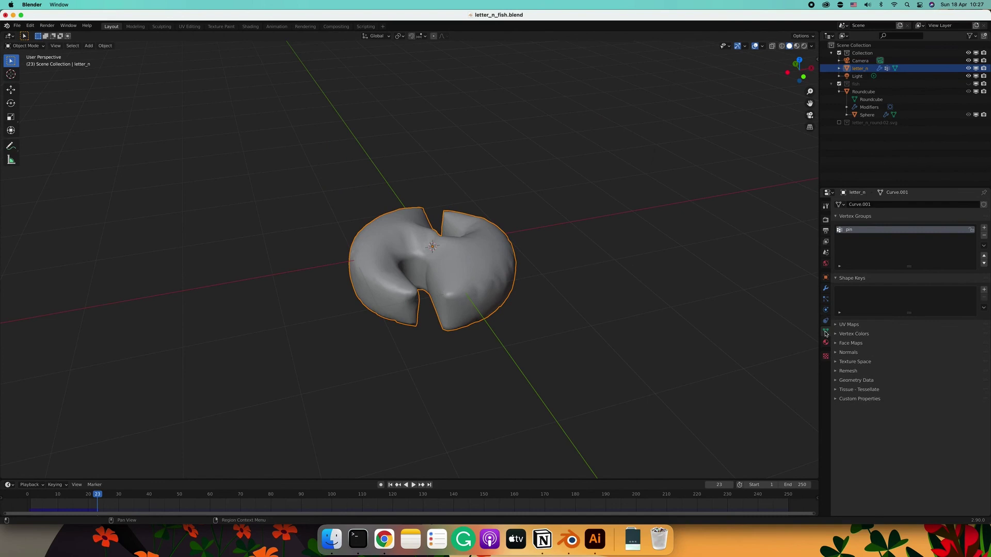
Set cloth shrinking to -0.264 with sewing off and replay the inflation
click(826, 309)
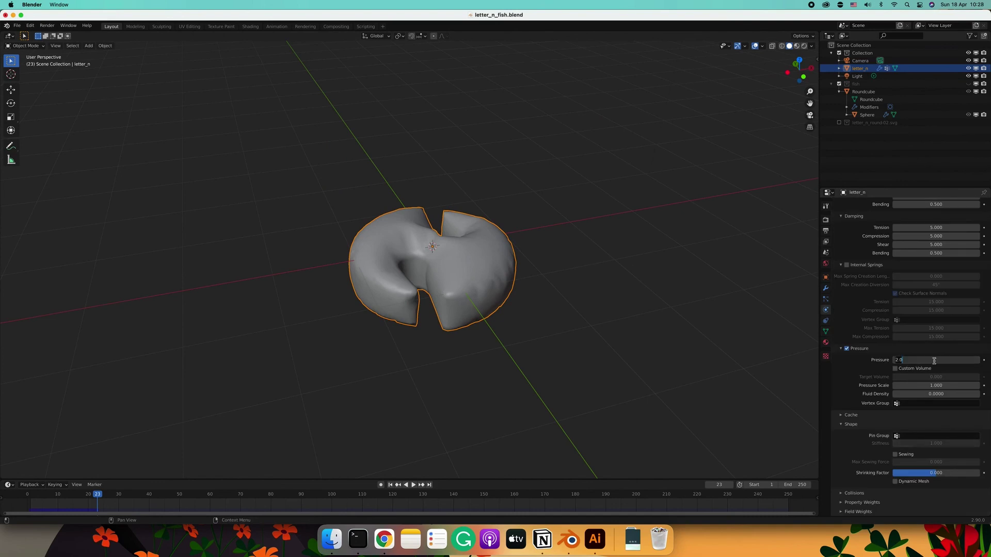
middle_drag(617, 334, 620, 348)
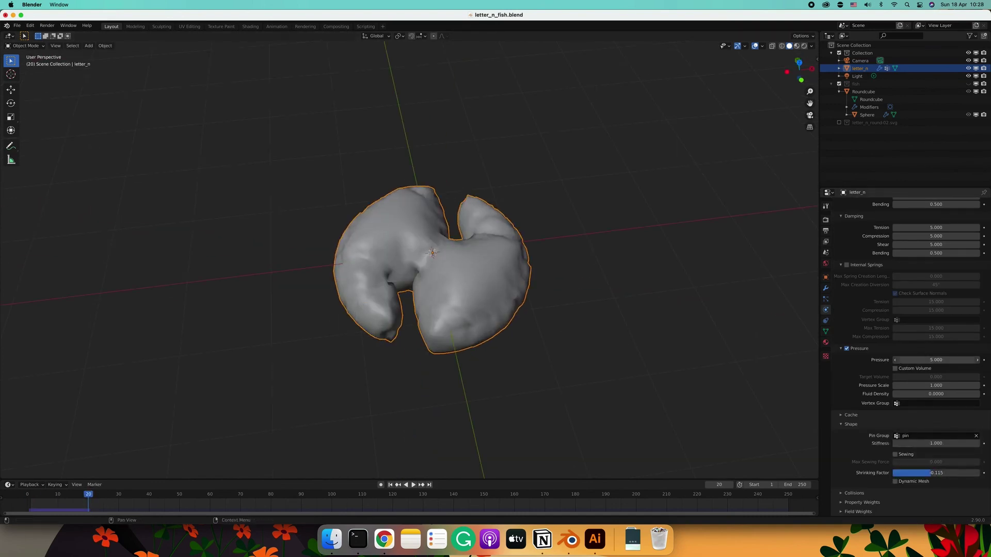
key(Escape)
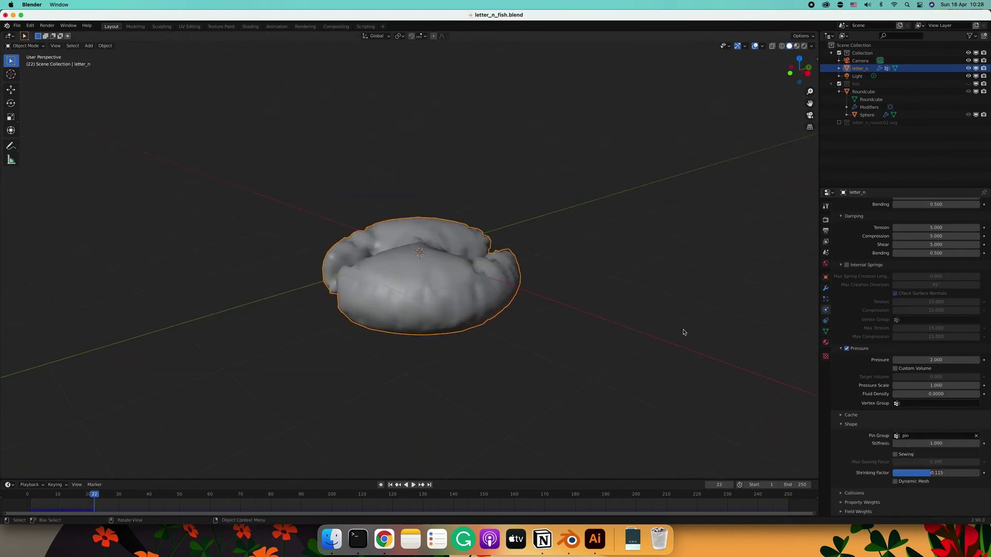
key(shift+Left)
key(space)
key(ctrl+z)
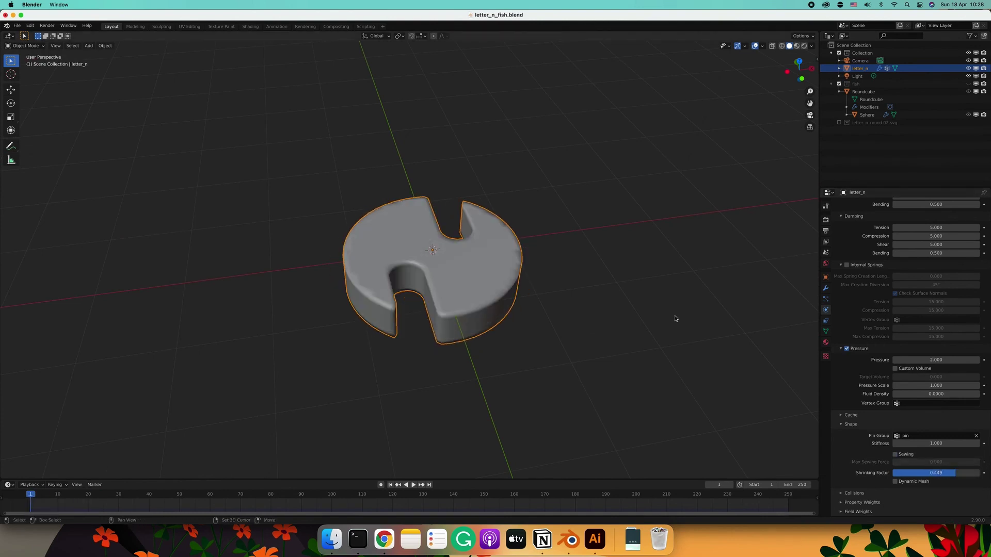
key(shift+Left)
key(space)
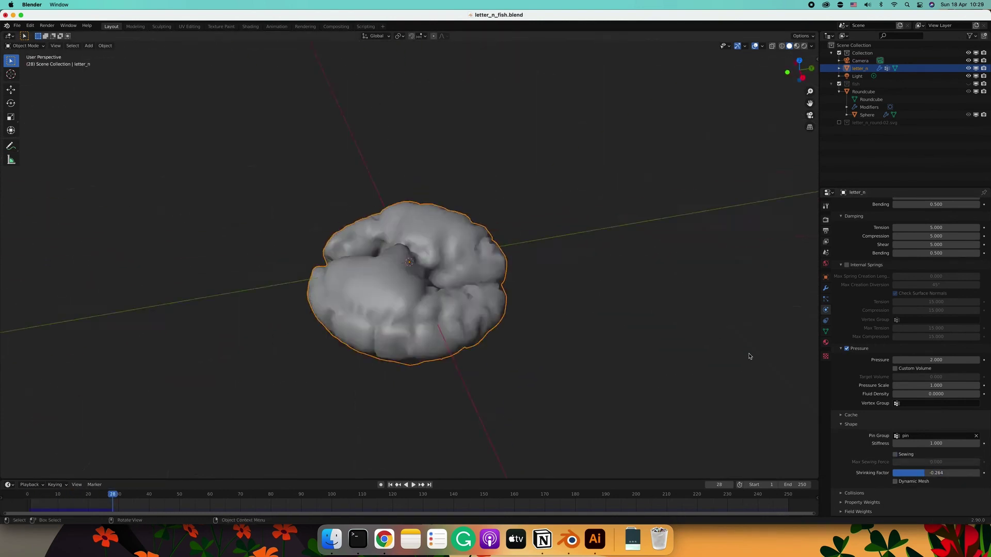
key(space)
Return to frame 1 and enter Edit Mode on the flat letter mesh
key(Left)
key(Left)
key(Tab)
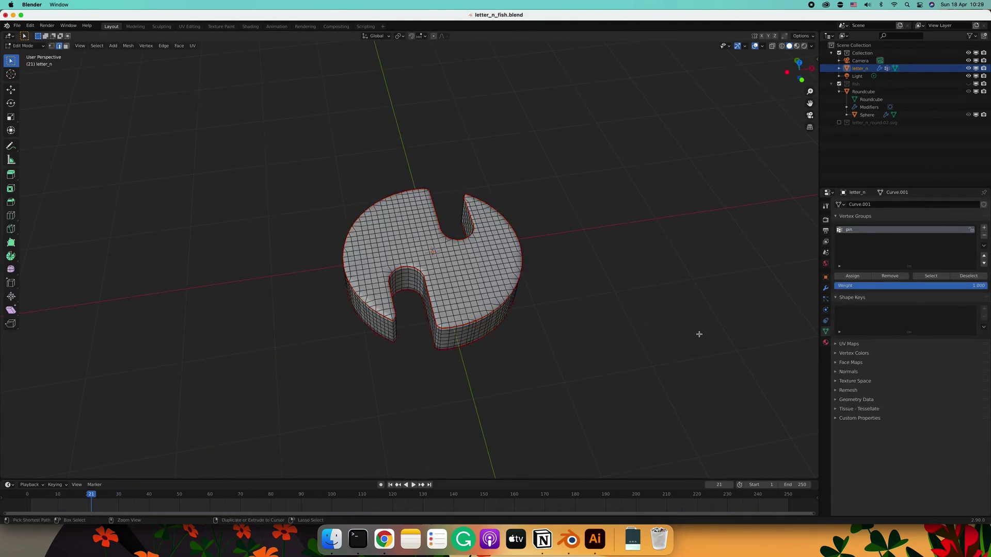
key(Tab)
key(shift+Left)
key(Tab)
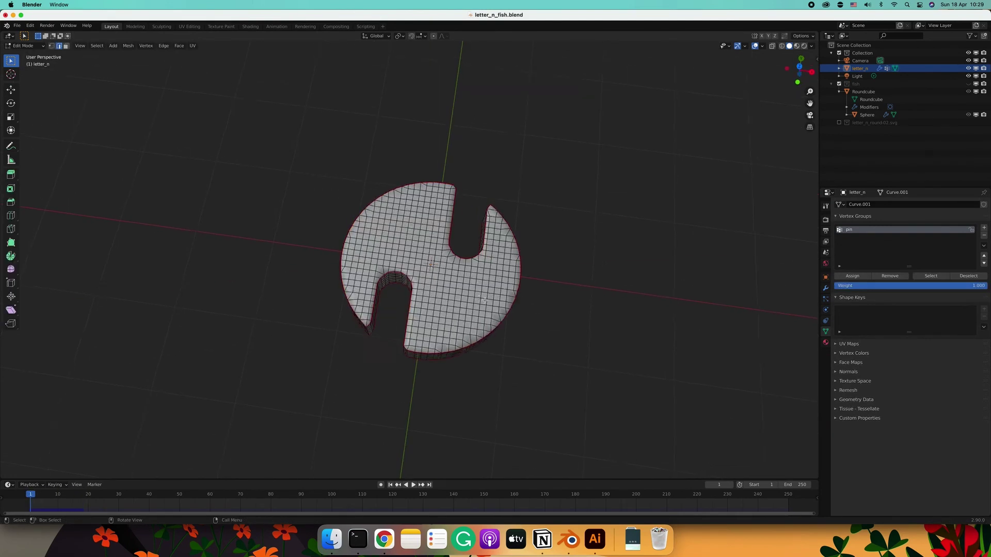
mouse_move(675, 281)
middle_down()
mouse_move(476, 264)
mouse_move(397, 307)
mouse_move(593, 289)
middle_up()
Select a vertex path, add a new vertex group and enable screen-space Refraction
ctrl+click(397, 308)
click(984, 227)
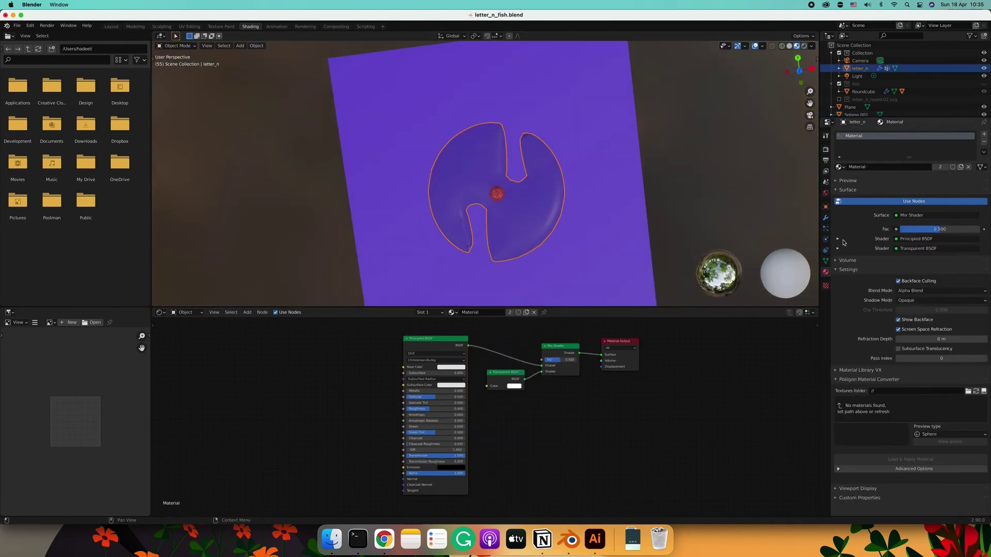
click(895, 235)
middle_drag(692, 196, 658, 191)
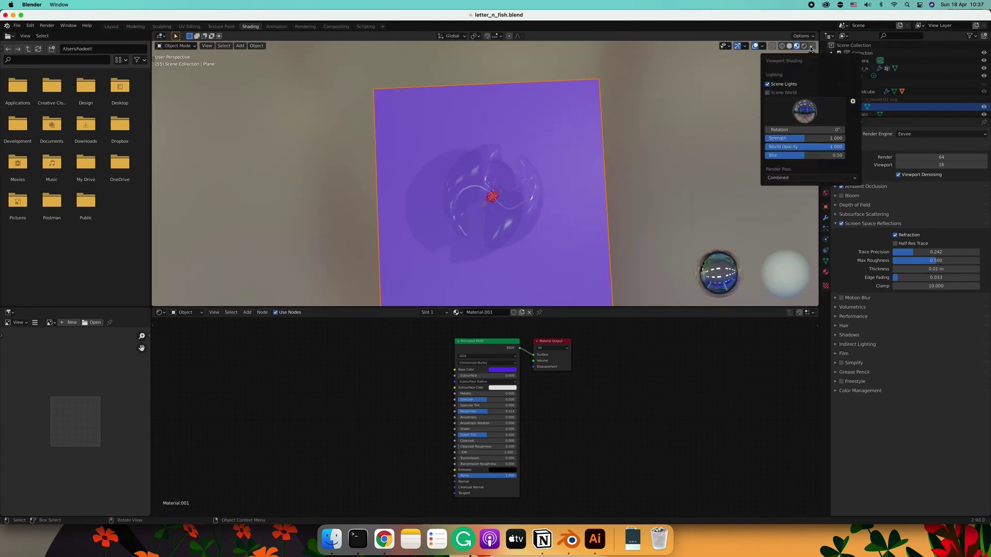
Turn off scene lights and load aircraft_workshop_01_4k.hdr as the world environment
click(768, 84)
ctrl+scroll(805, 111, down, 3)
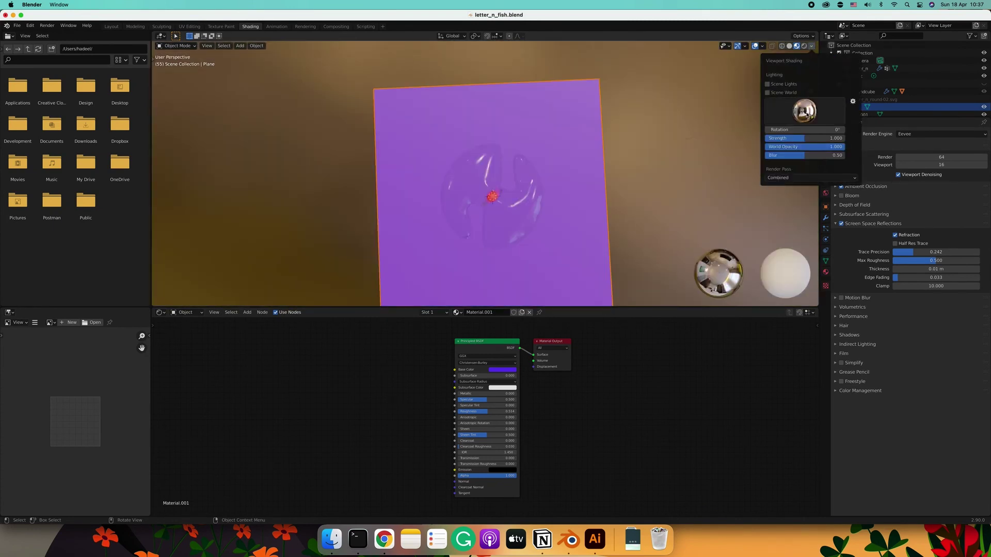
ctrl+scroll(806, 111, down, 1)
click(805, 110)
click(733, 140)
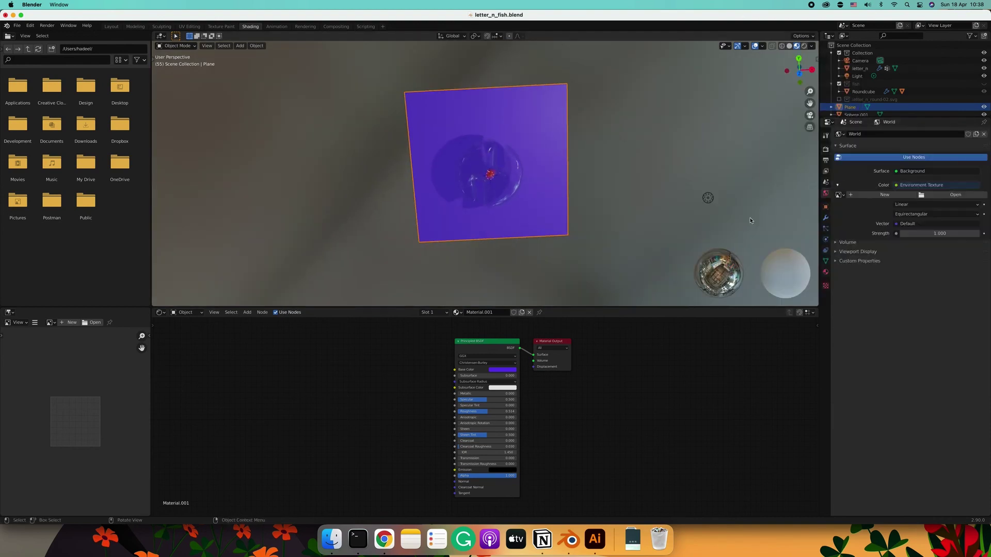
click(955, 195)
double_click(465, 155)
middle_drag(465, 155, 609, 124)
Select the Light and enable a transparent Film background in render settings
click(984, 76)
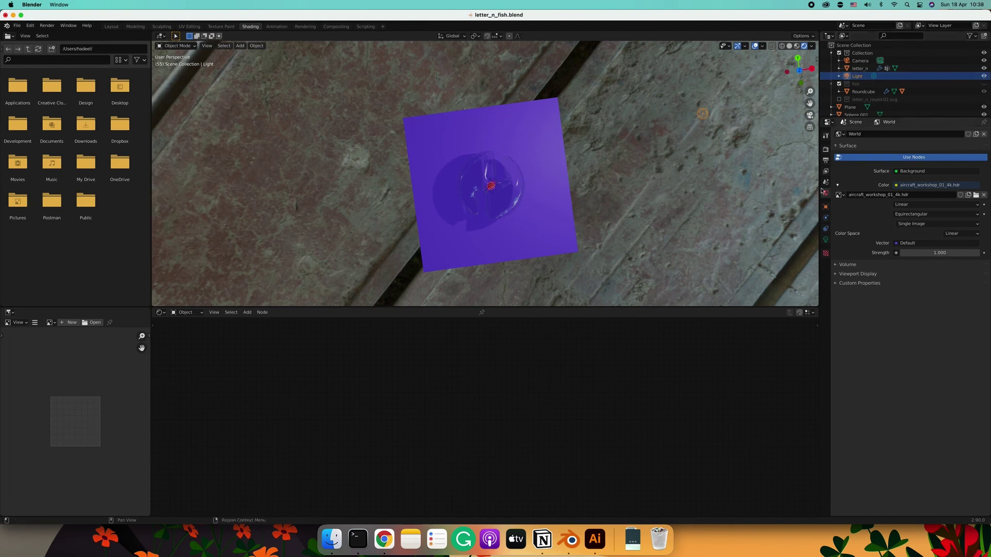
click(826, 239)
mouse_move(593, 247)
middle_down()
mouse_move(612, 174)
mouse_move(610, 247)
mouse_move(650, 134)
middle_up()
click(825, 149)
click(895, 373)
click(837, 353)
Move the Sun light along the Y axis and show its settings
key(g)
key(y)
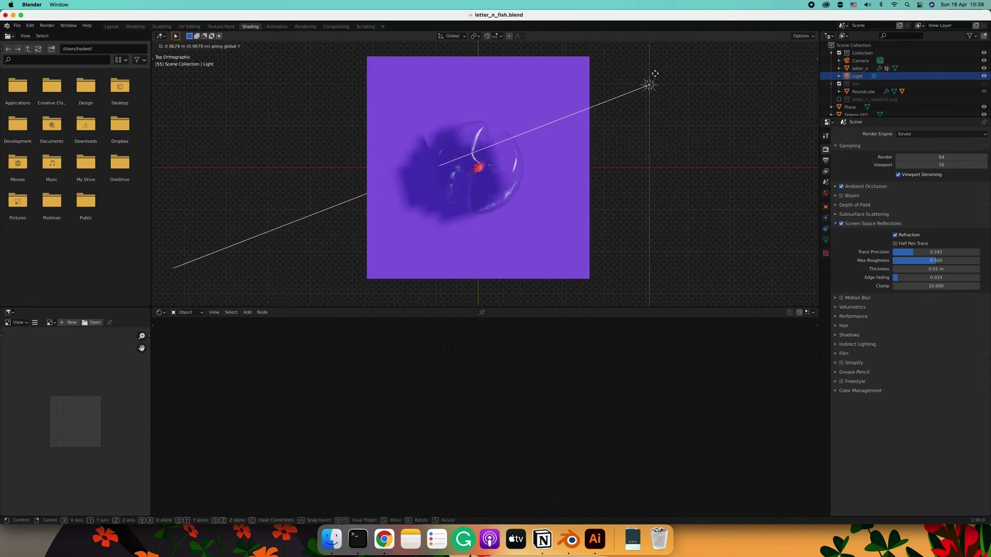
click(795, 67)
middle_drag(795, 67, 633, 168)
click(826, 239)
Add an Area light with 1000 W power and a Disk shape
click(240, 46)
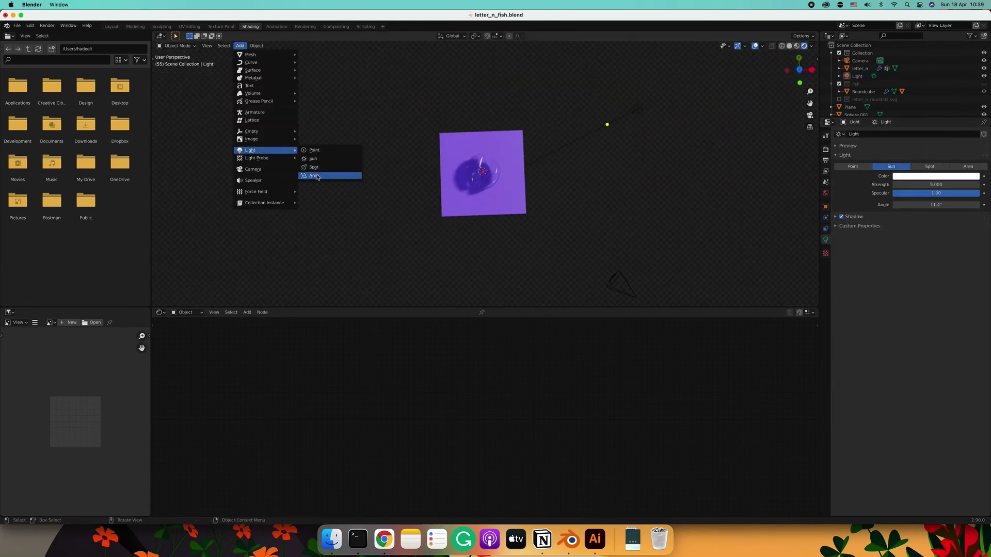
click(318, 176)
key(g)
mouse_move(489, 175)
middle_down()
mouse_move(397, 169)
mouse_move(467, 176)
middle_up()
drag(935, 184, 950, 184)
scroll(467, 171, up, 4)
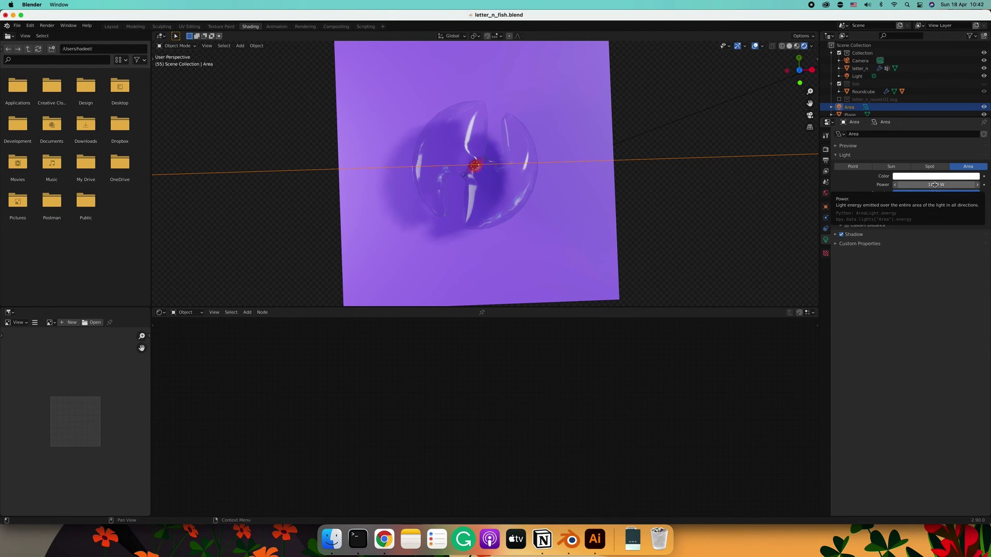
click(935, 205)
View through the camera and start renaming Roundcube to fish
click(810, 115)
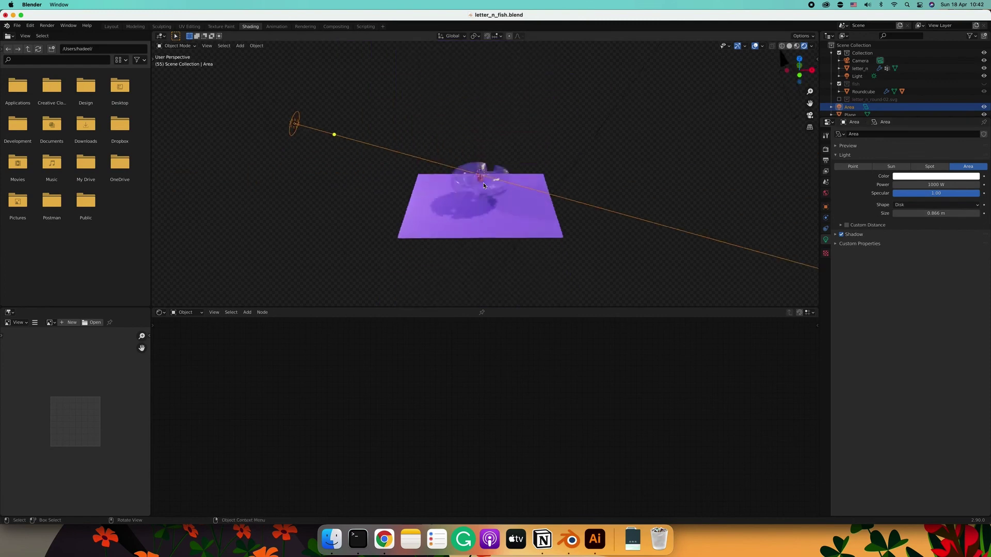
click(849, 108)
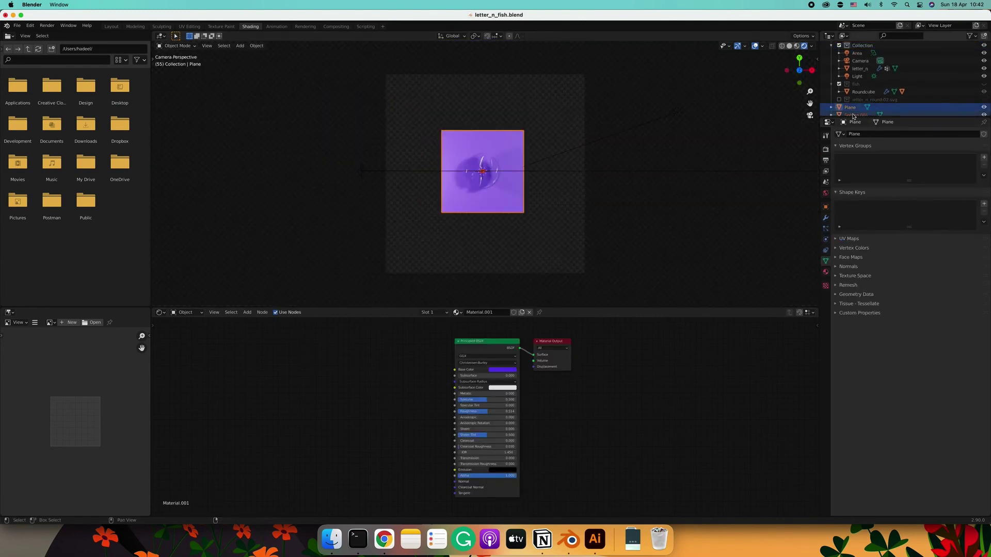
double_click(860, 102)
Rename Sphere.001 to particles and move it into a new 'particles objects' collection
text(fish)
key(Return)
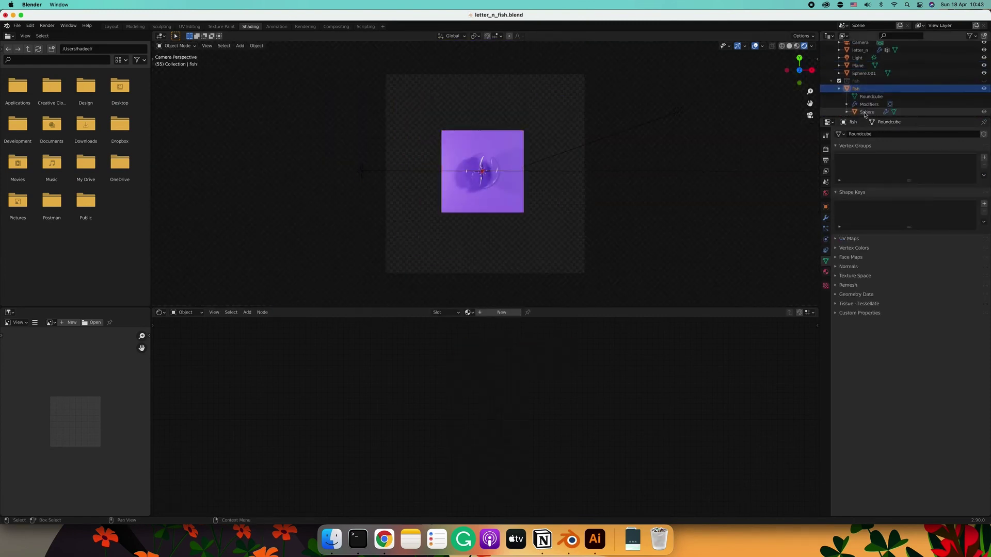
double_click(864, 86)
text(particles)
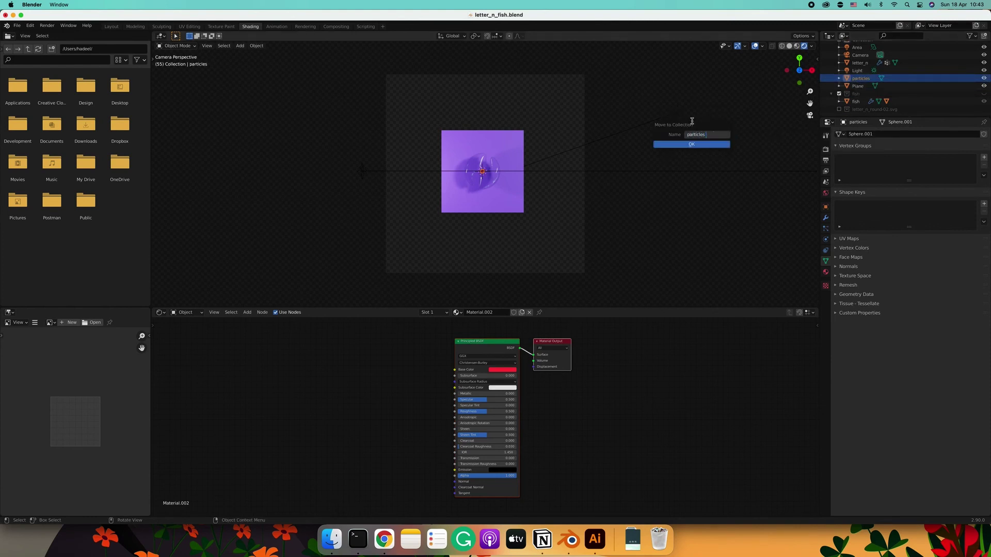
text(objects)
click(692, 144)
Place the camera at X 0, Y 0, Z 11.255 m
ctrl+middle_drag(571, 139, 488, 183)
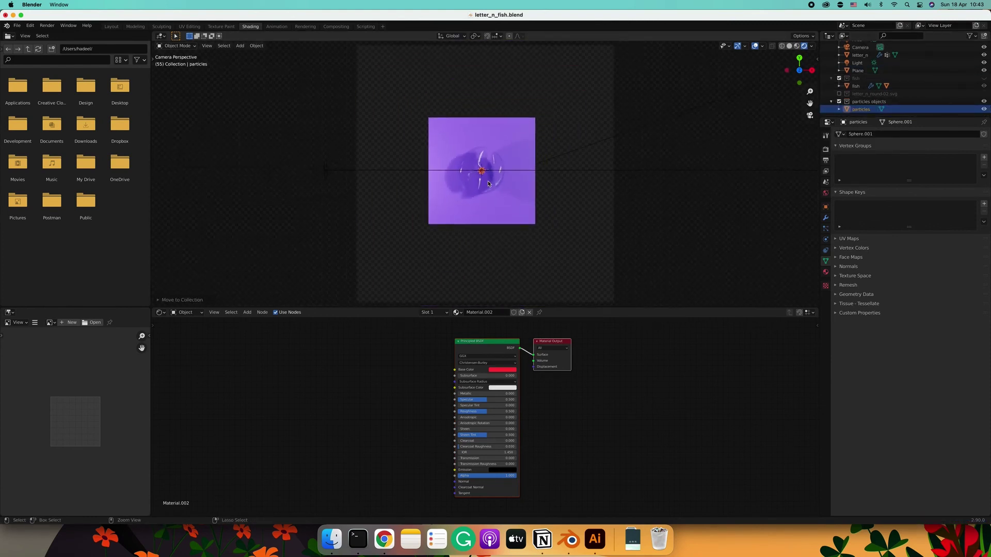
click(860, 47)
drag(932, 172, 909, 172)
double_click(925, 158)
text(0)
key(Tab)
text(0)
key(Return)
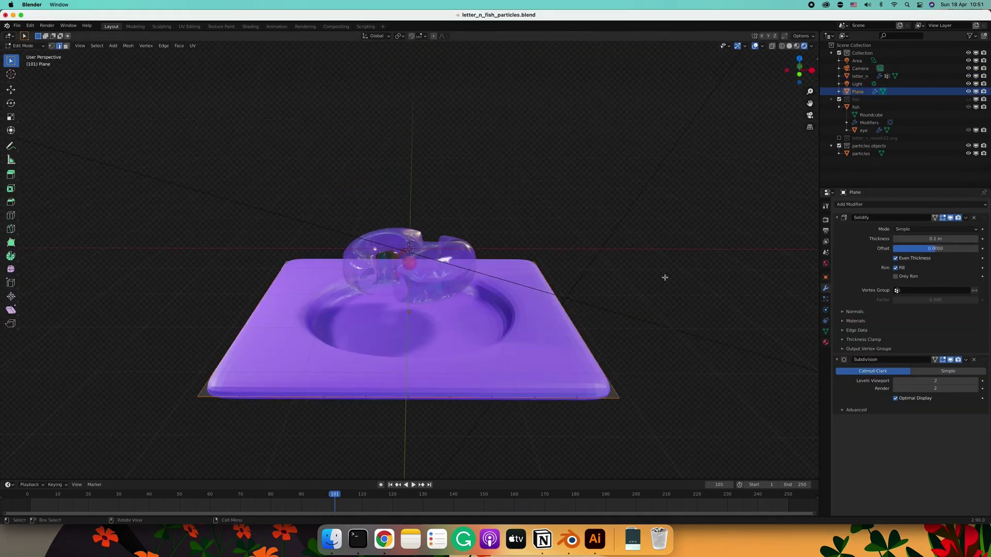
Remove the plane's Solidify modifier and bevel its edges with 3 segments
middle_drag(665, 277, 505, 332)
click(974, 217)
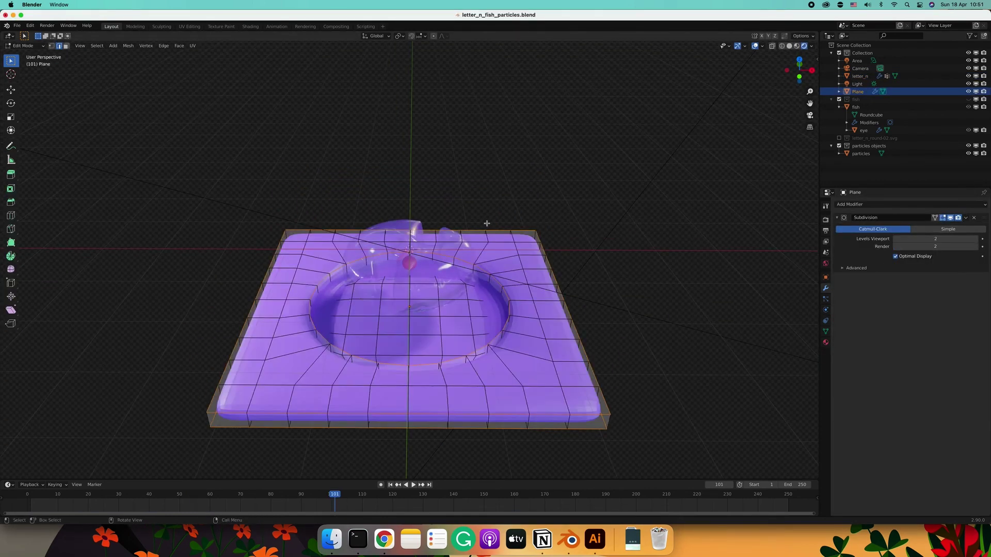
mouse_move(310, 455)
middle_down()
mouse_move(291, 347)
mouse_move(362, 342)
middle_up()
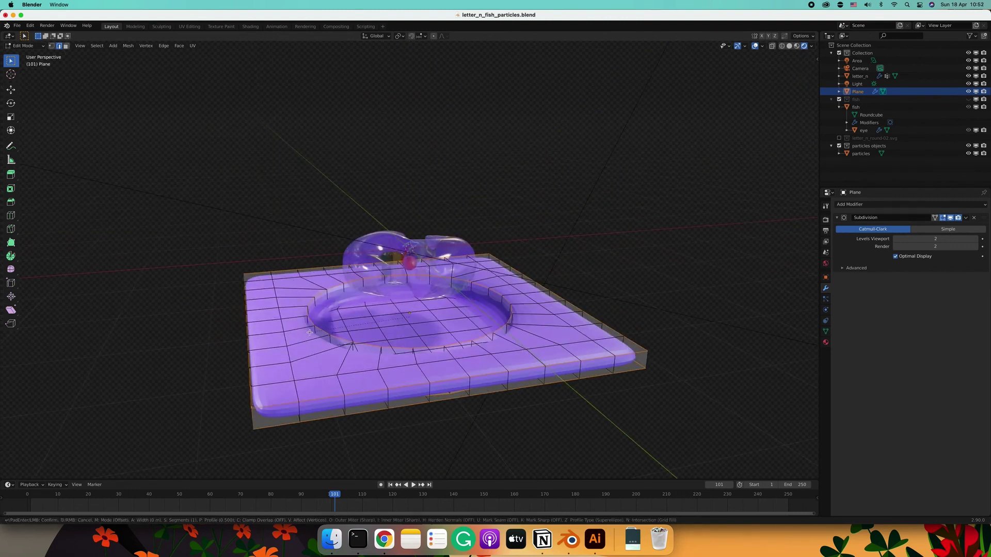
click(351, 281)
click(127, 361)
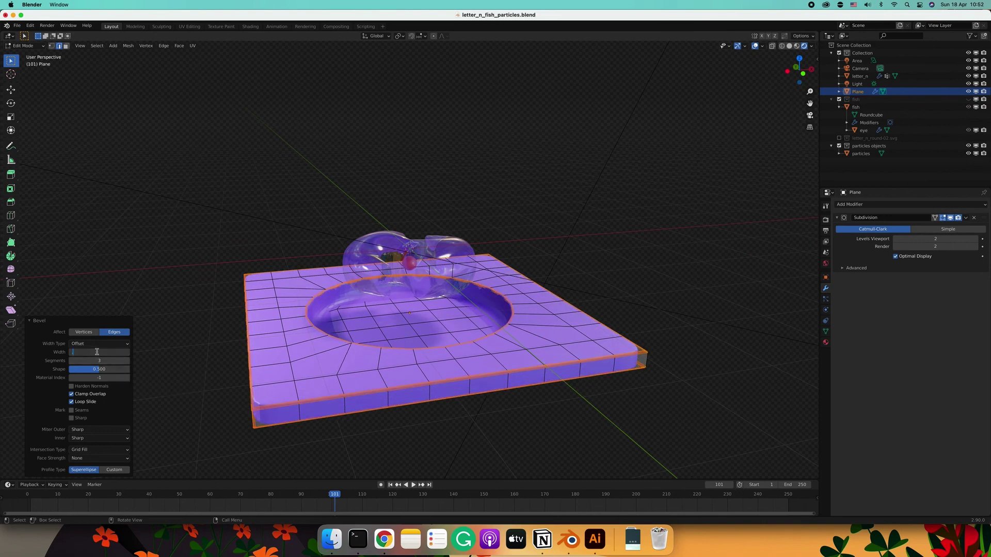
text(0.02 m)
Add a second material slot, Material.003, to the plane and return to Object Mode
click(826, 343)
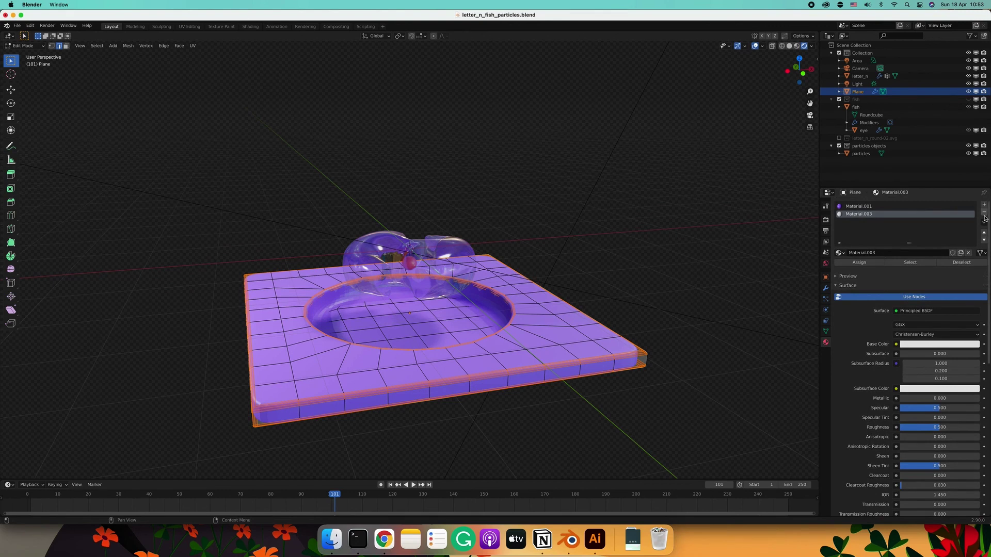
key(Tab)
middle_drag(506, 320, 538, 341)
Set the plane's Subdivision render levels to 4, trying and then removing a Smooth modifier
click(826, 288)
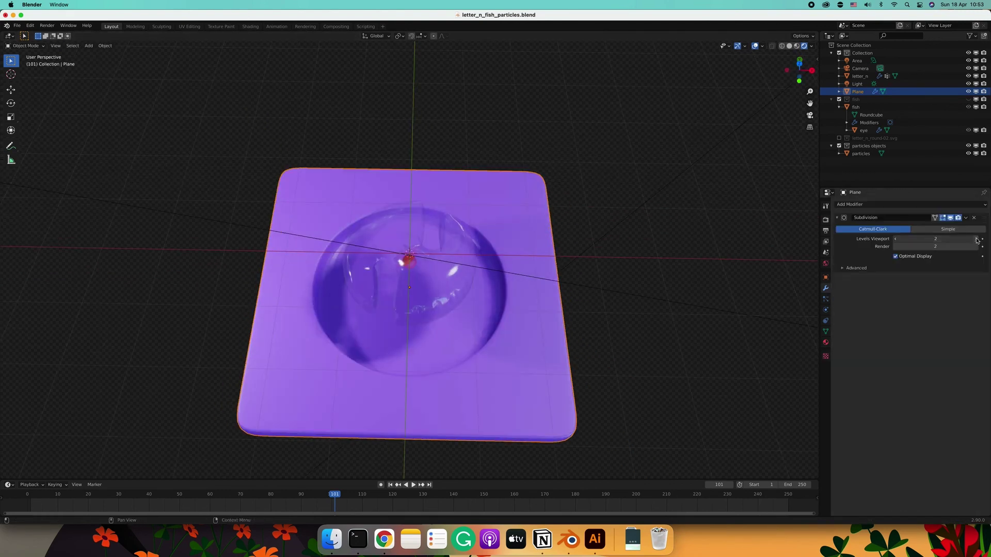
middle_drag(568, 310, 932, 219)
text(4)
key(Return)
click(911, 205)
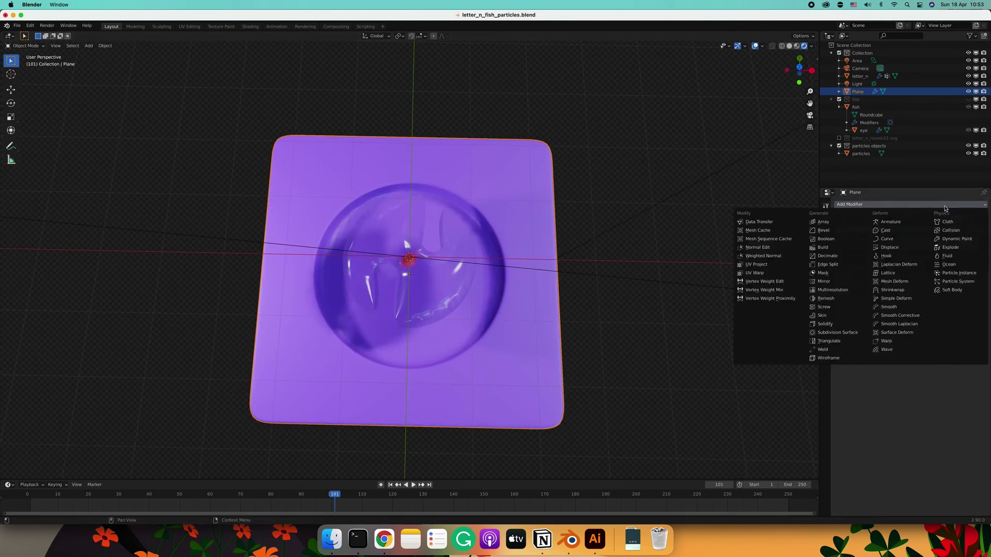
click(908, 331)
middle_drag(697, 217, 704, 289)
drag(985, 254, 984, 218)
key(KP_0)
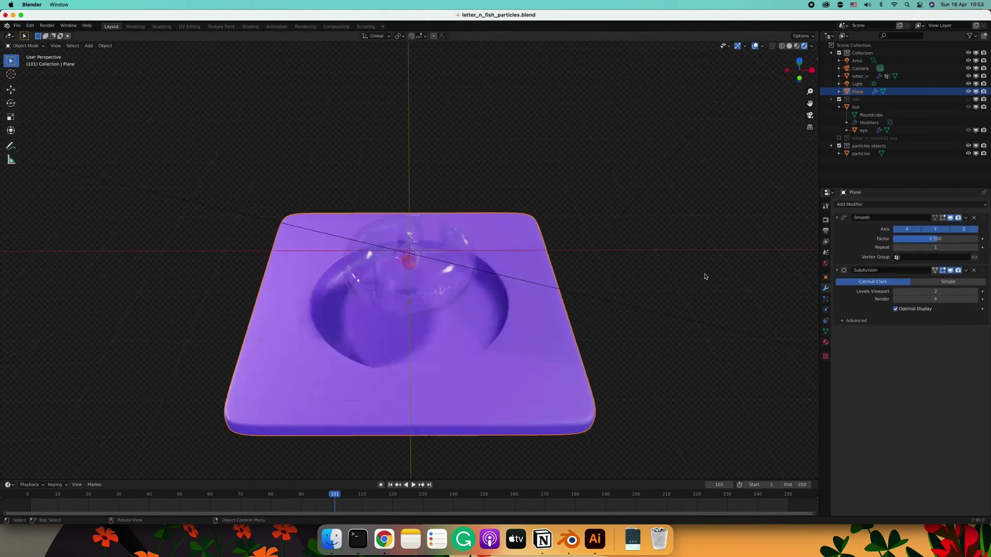
click(974, 218)
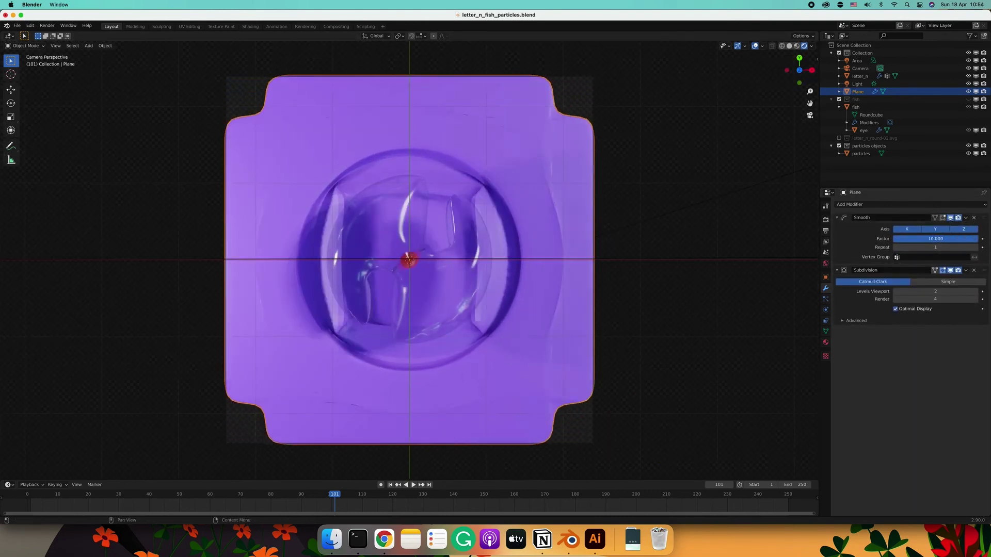
click(936, 239)
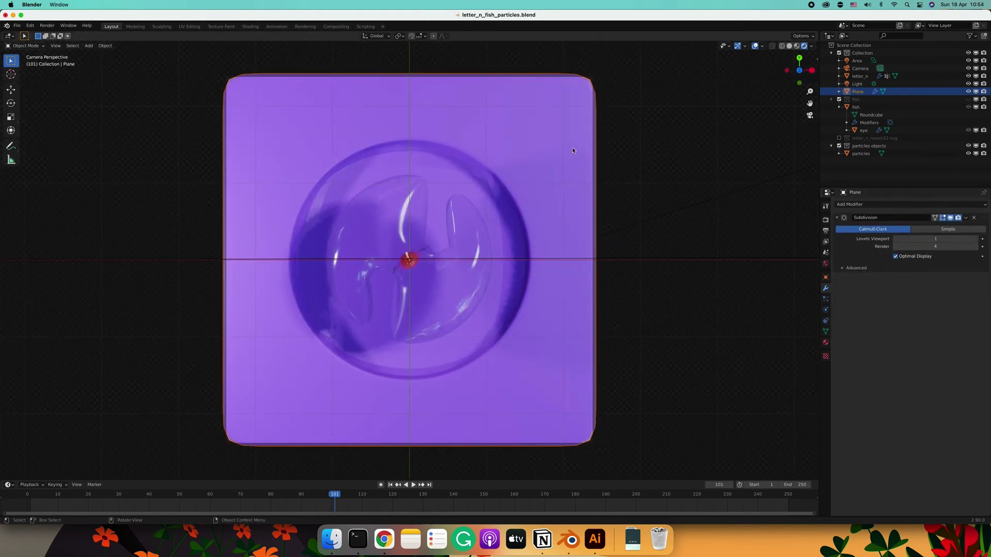
In Edit Mode top view, scale the plane's selected edges along X to 1.122
key(Tab)
middle_drag(620, 133, 587, 183)
key(KP_7)
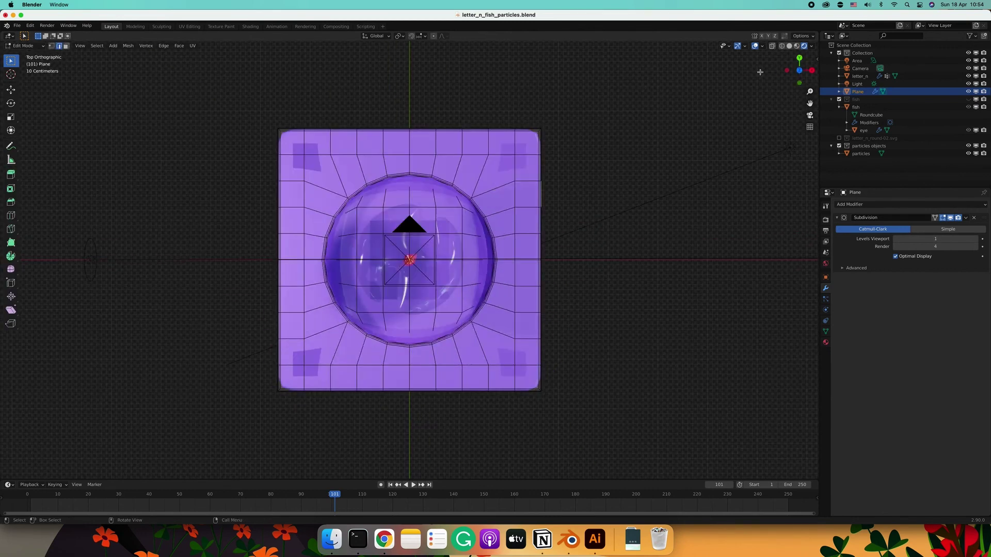
key(alt+z)
key(s)
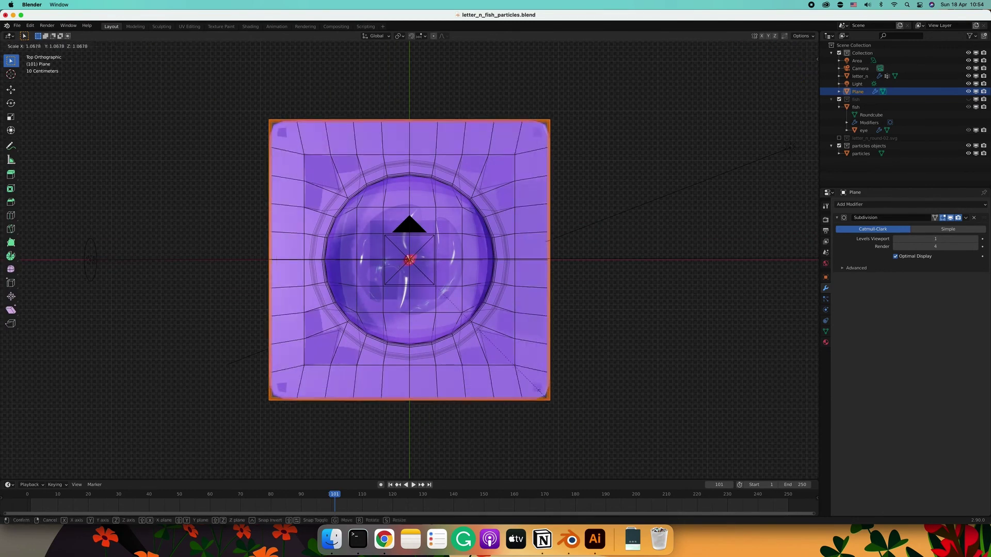
key(Escape)
key(s)
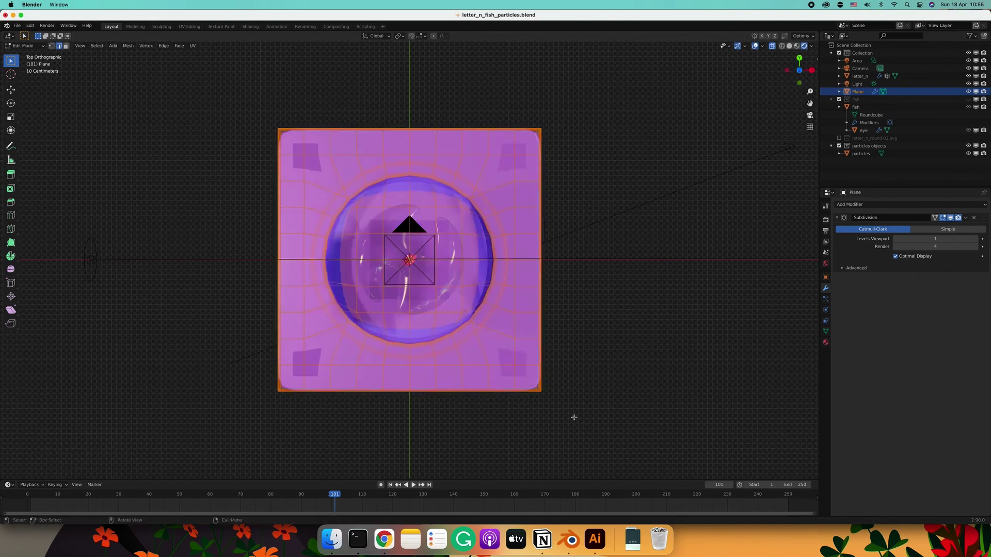
key(Escape)
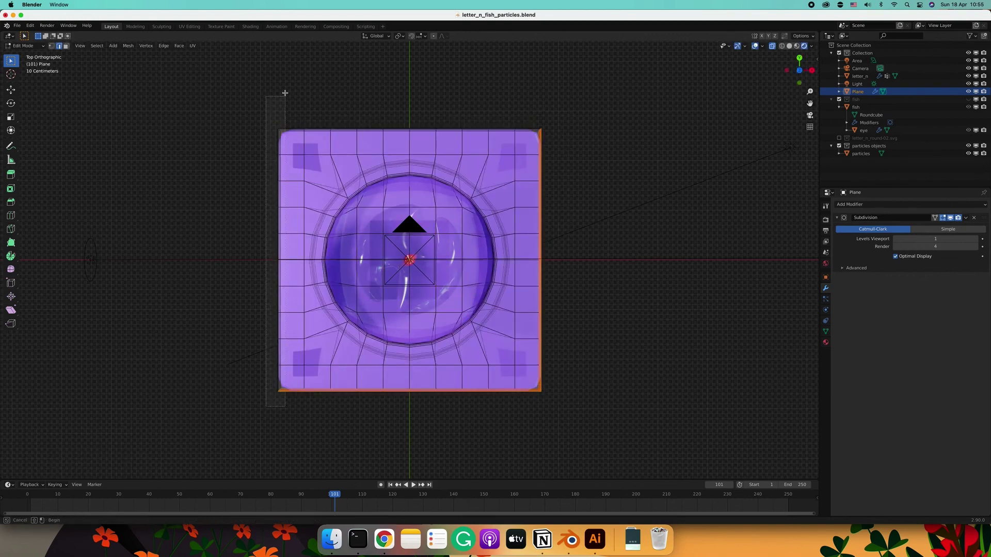
drag(285, 93, 285, 93)
key(s)
key(x)
click(565, 303)
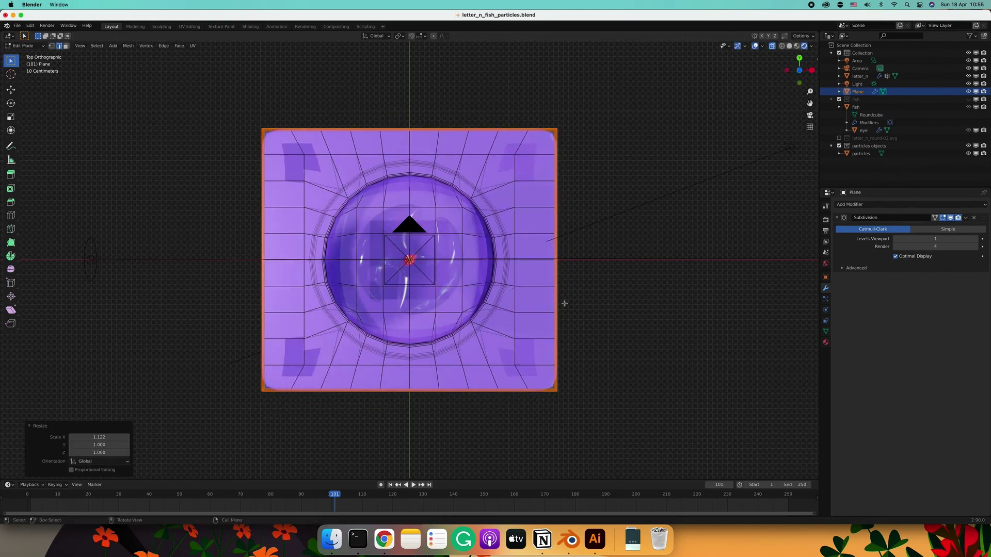
Return to Object Mode, check the camera view and save letter_n_fish_particles.blend
key(Tab)
middle_drag(176, 407, 175, 379)
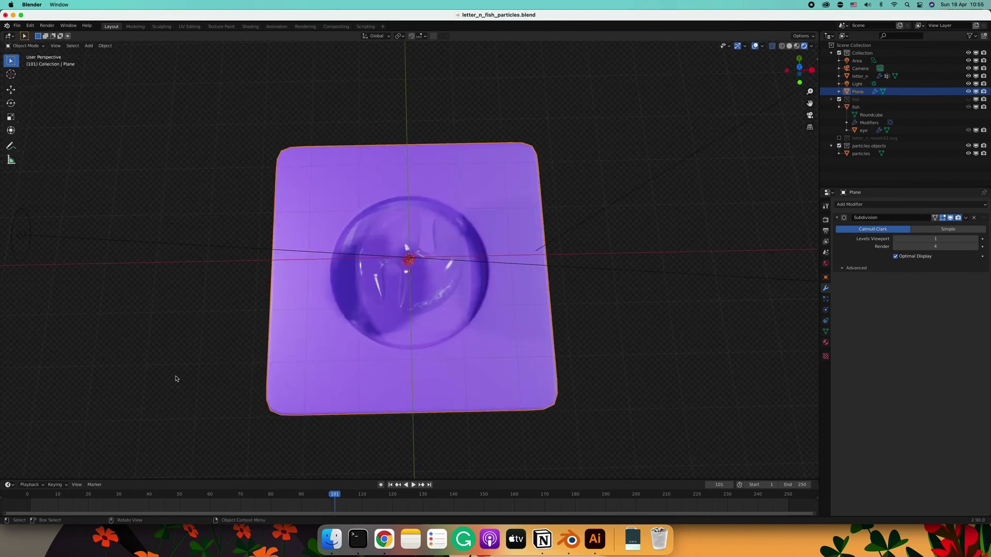
key(KP_0)
click(202, 289)
key(ctrl+s)
middle_drag(155, 310, 139, 292)
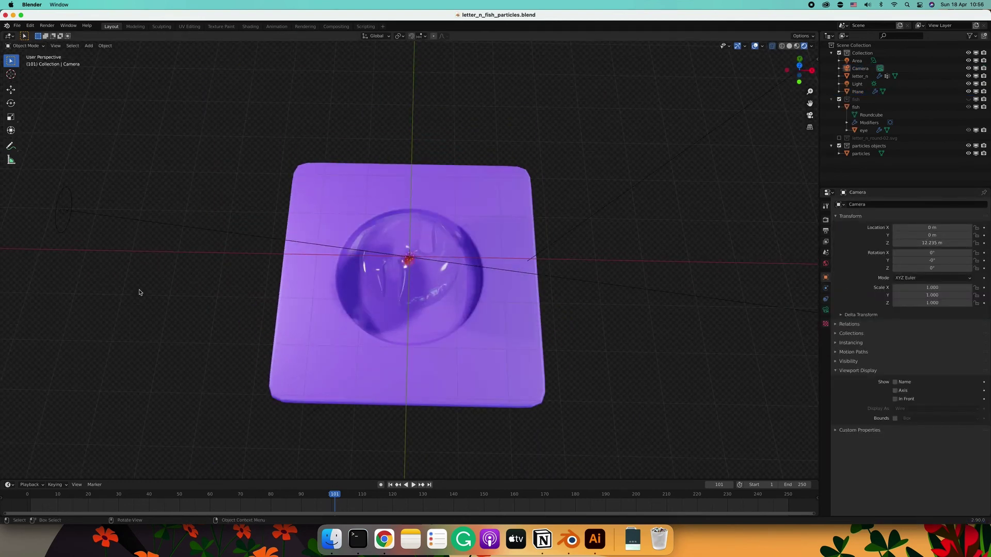
Select letter_n, switch the viewport to solid shading and look down from the top
click(392, 263)
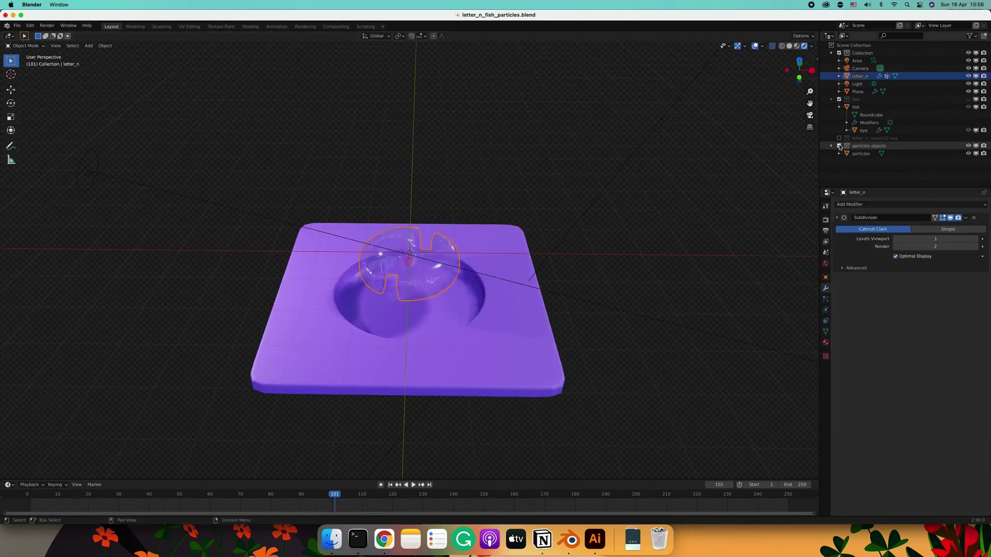
middle_drag(464, 181, 505, 151)
key(ctrl+s)
key(z)
key(KP_7)
scroll(394, 234, up, 5)
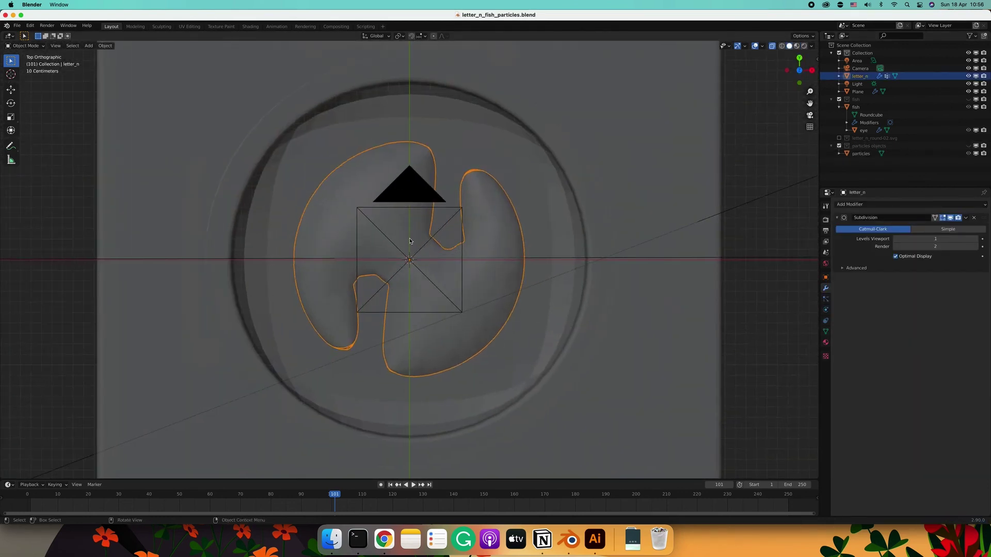
Add a test Single Vert object and move its vertex into place in local view
key(alt+a)
click(89, 45)
click(233, 163)
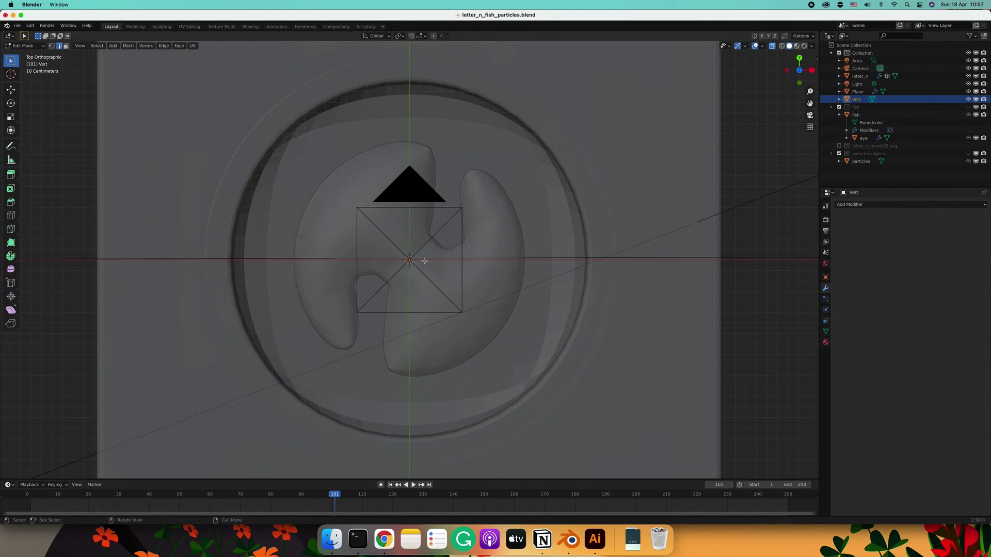
click(408, 198)
middle_drag(408, 199, 433, 237)
key(Tab)
click(80, 46)
mouse_move(169, 161)
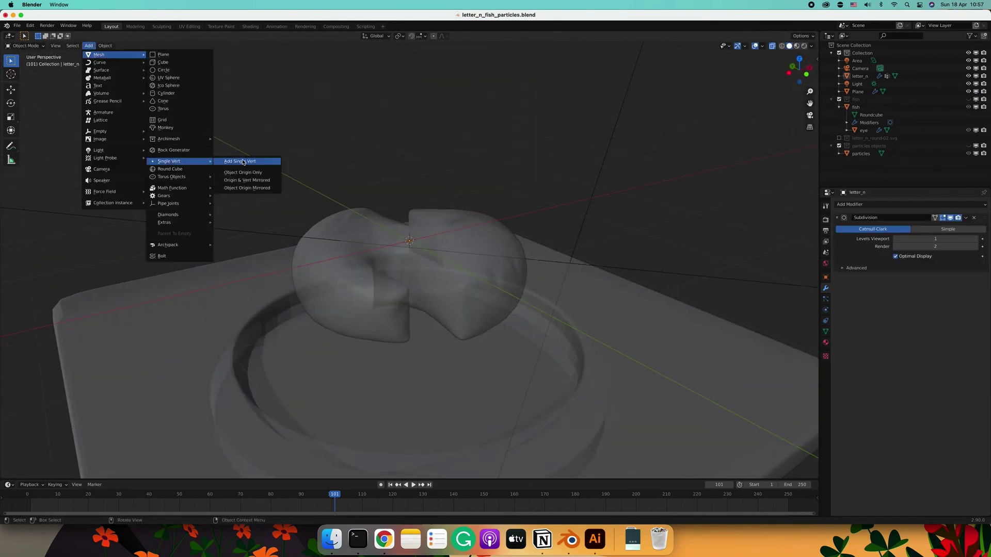
click(242, 162)
middle_drag(343, 172, 413, 240)
key(g)
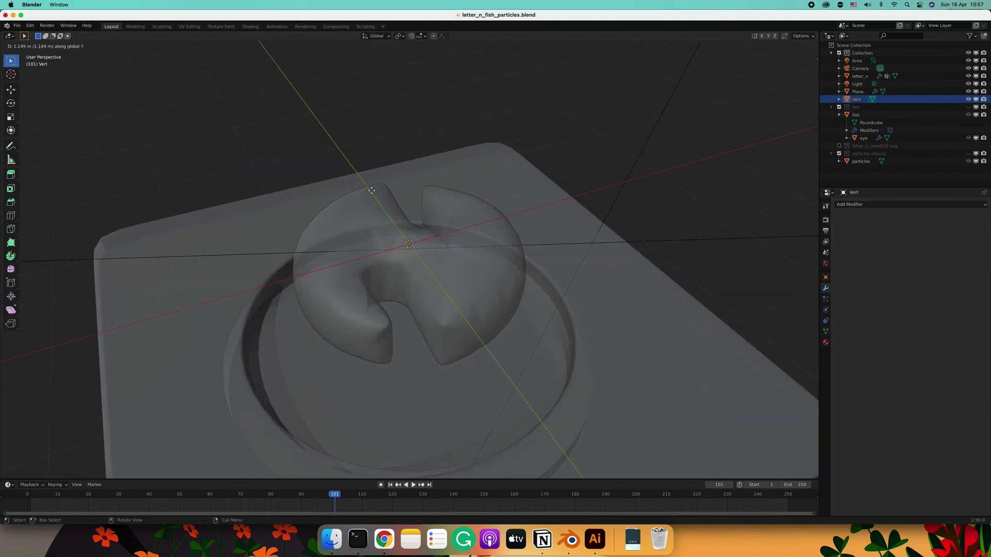
click(372, 191)
key(KP_Divide)
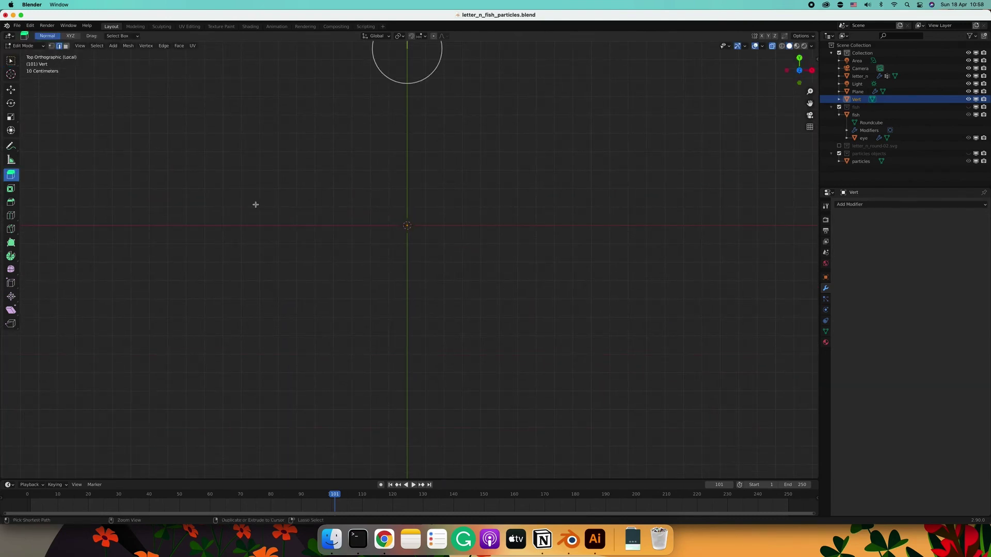
Extrude the test vertex and skin it, undo it all, and reopen the Add Mesh menu
key(e)
click(327, 150)
mouse_move(327, 150)
middle_down()
mouse_move(339, 199)
mouse_move(292, 275)
middle_up()
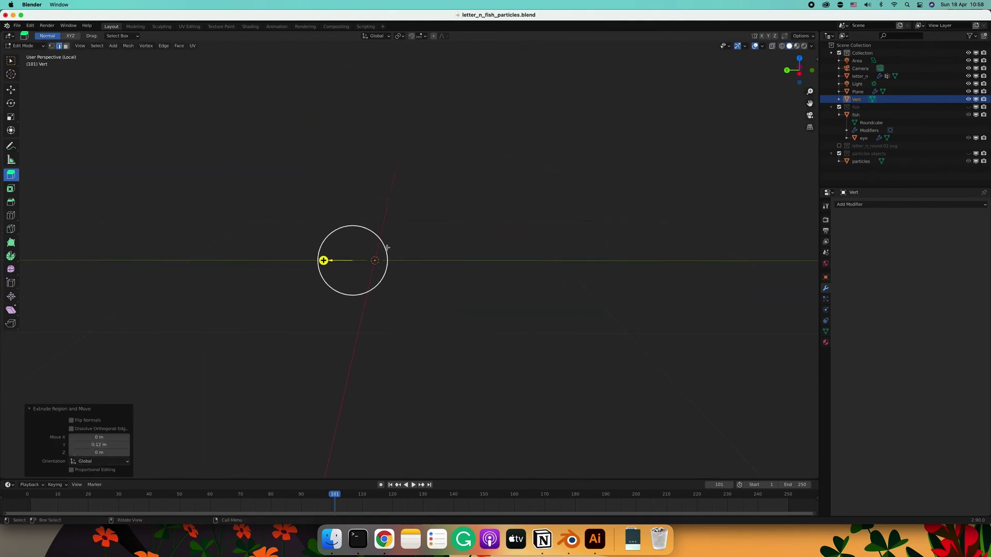
mouse_move(785, 52)
middle_down()
mouse_move(328, 250)
mouse_move(400, 220)
middle_up()
key(Tab)
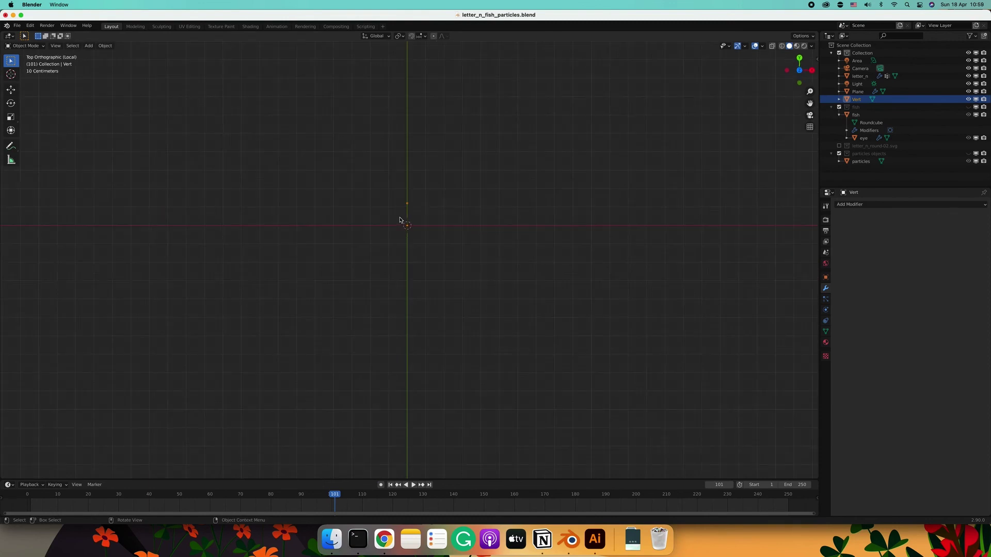
key(Tab)
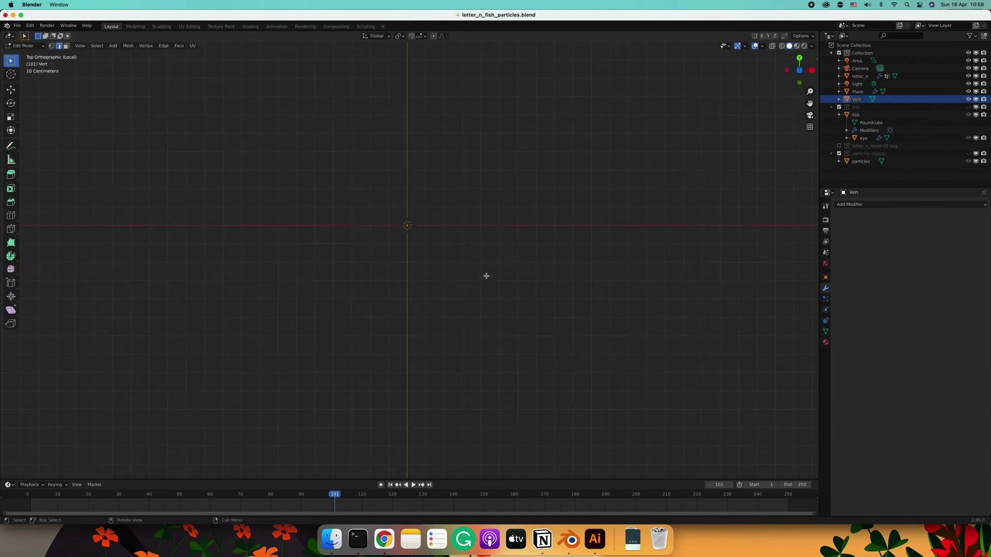
mouse_move(420, 228)
middle_down()
mouse_move(516, 220)
mouse_move(421, 210)
middle_up()
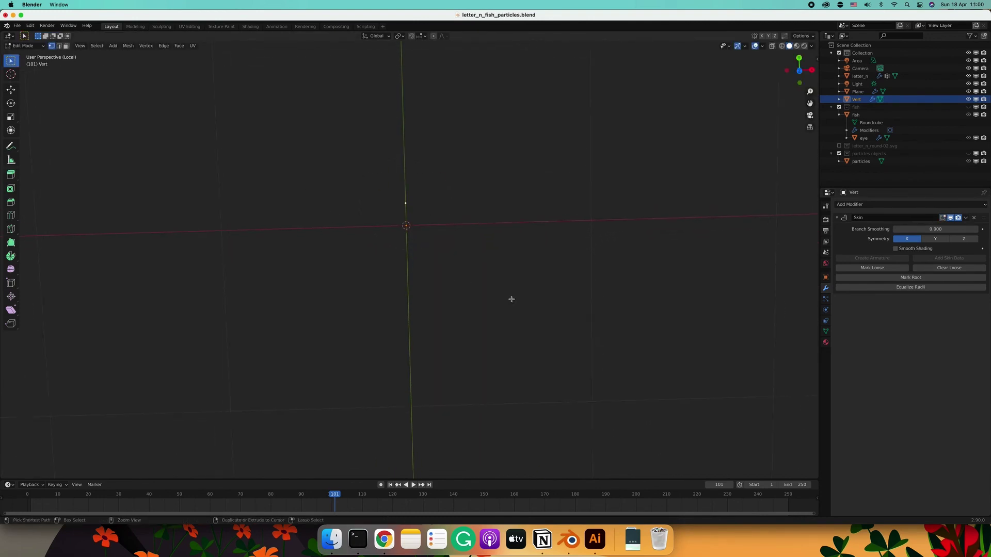
key(ctrl+z)
key(ctrl+z)
key(ctrl+z)
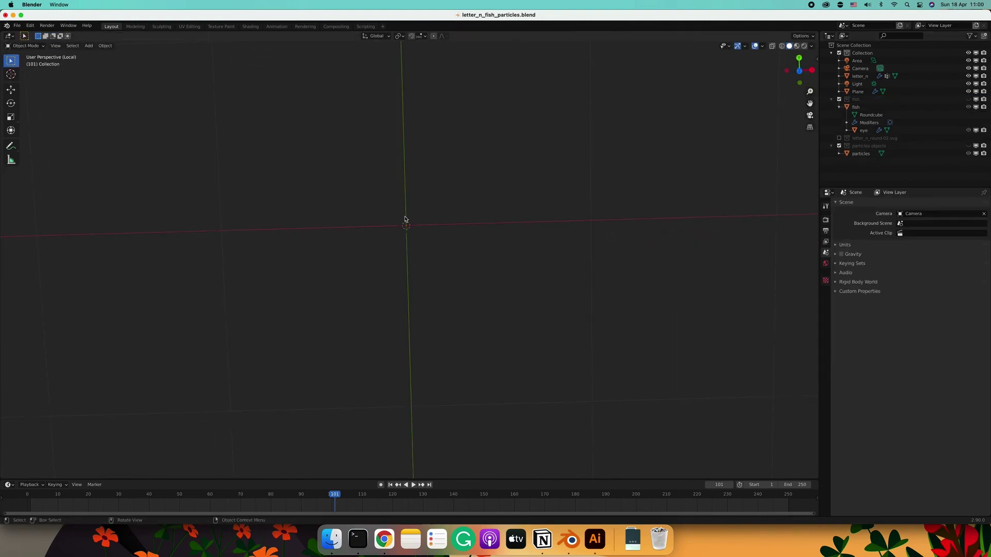
key(slash)
click(89, 45)
mouse_move(99, 54)
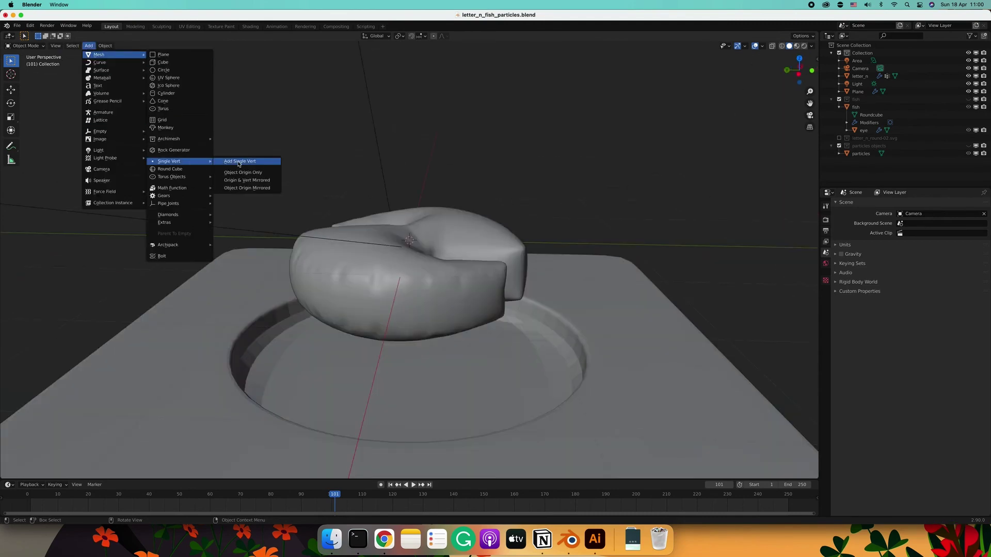
Add a new single-vertex object and make a first small extrusion along Y in top view
click(245, 177)
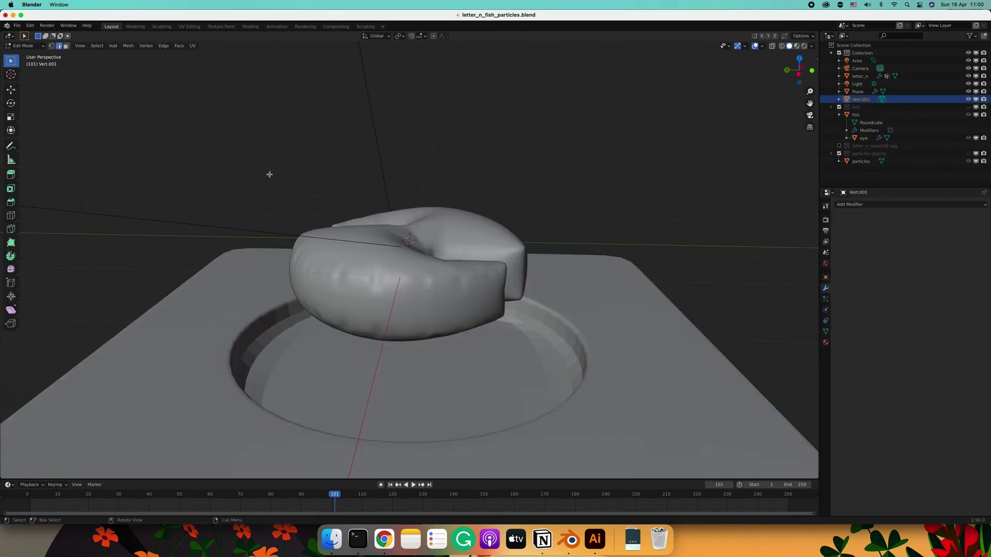
key(slash)
key(KP_7)
click(412, 179)
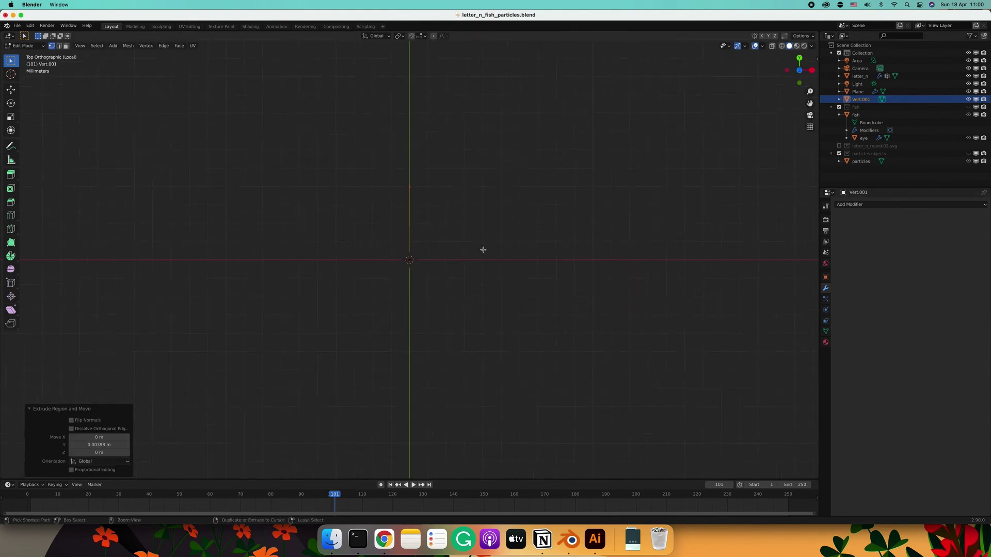
key(slash)
middle_drag(437, 226, 411, 271)
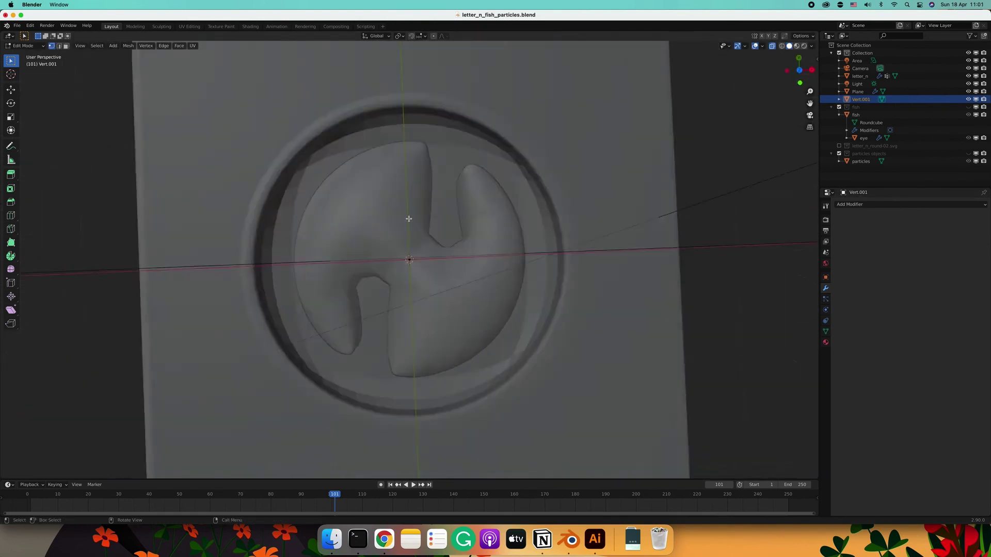
scroll(411, 271, up, 5)
scroll(411, 271, down, 5)
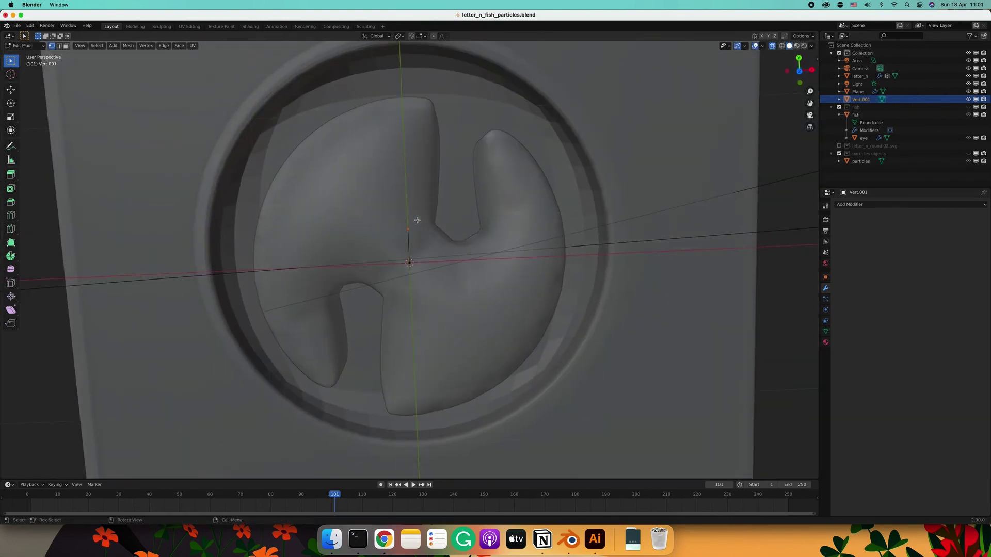
Extrude further vertices along Y to trace the letter N down to its bottom
key(e)
key(y)
click(409, 165)
drag(412, 266, 415, 269)
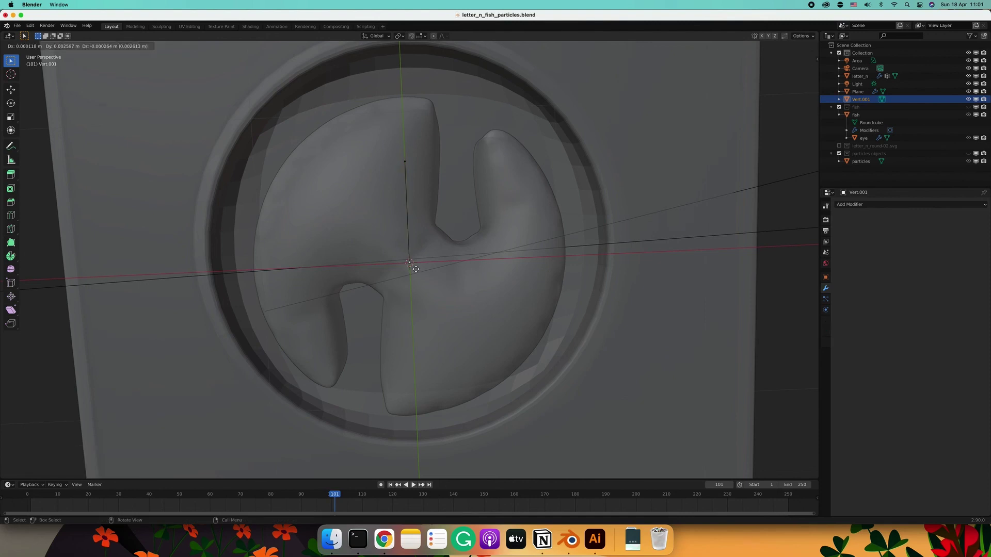
click(414, 361)
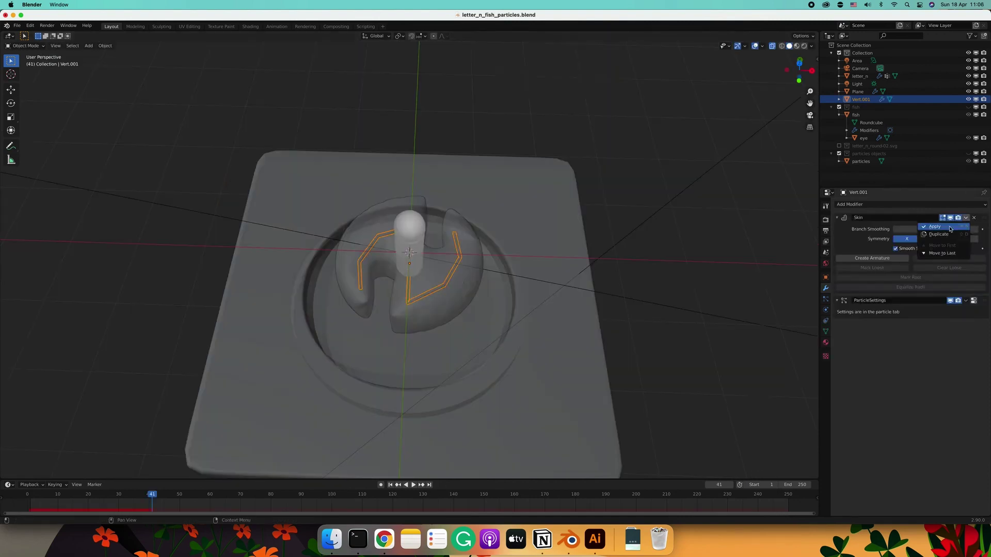
Inspect the letter_n object's collision physics settings
click(825, 311)
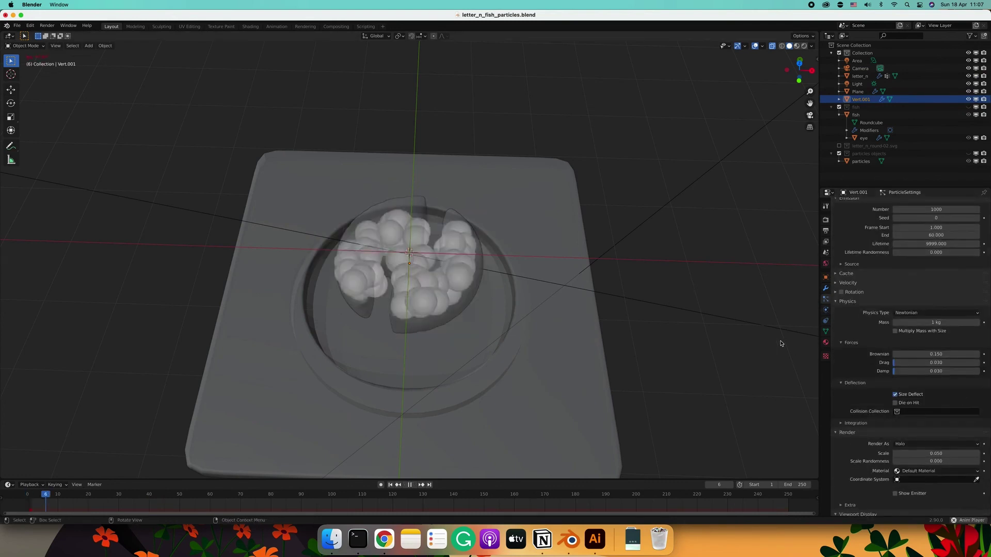
click(859, 75)
click(875, 223)
Render Vert.001's particles as the particles object with object-scale toggled, then stop playback
click(825, 299)
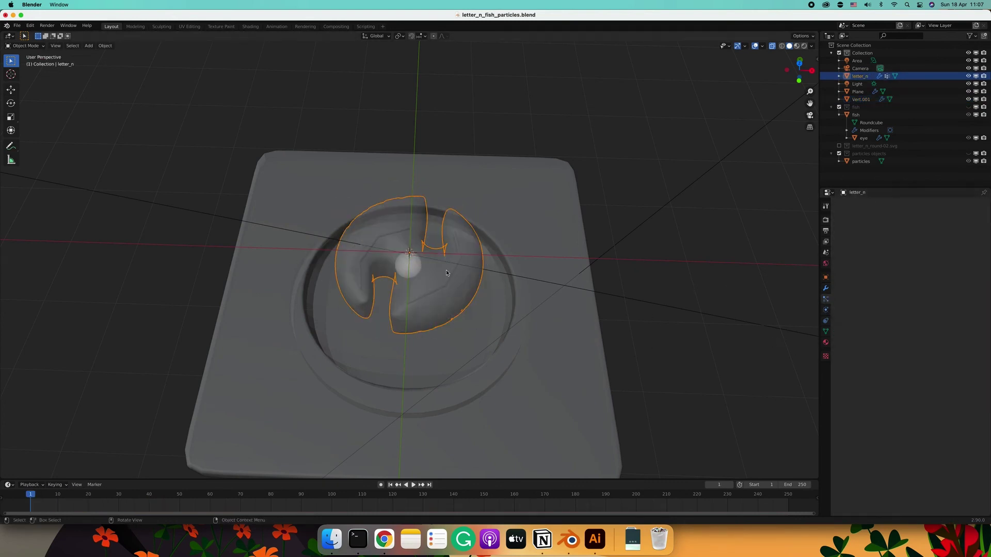
click(860, 99)
scroll(886, 272, down, 5)
scroll(886, 273, down, 2)
click(901, 290)
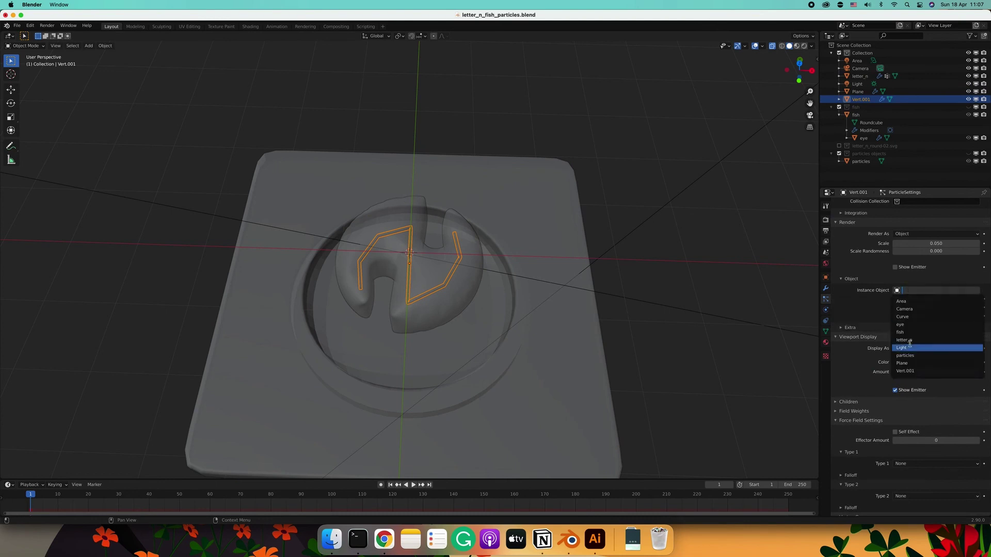
click(906, 356)
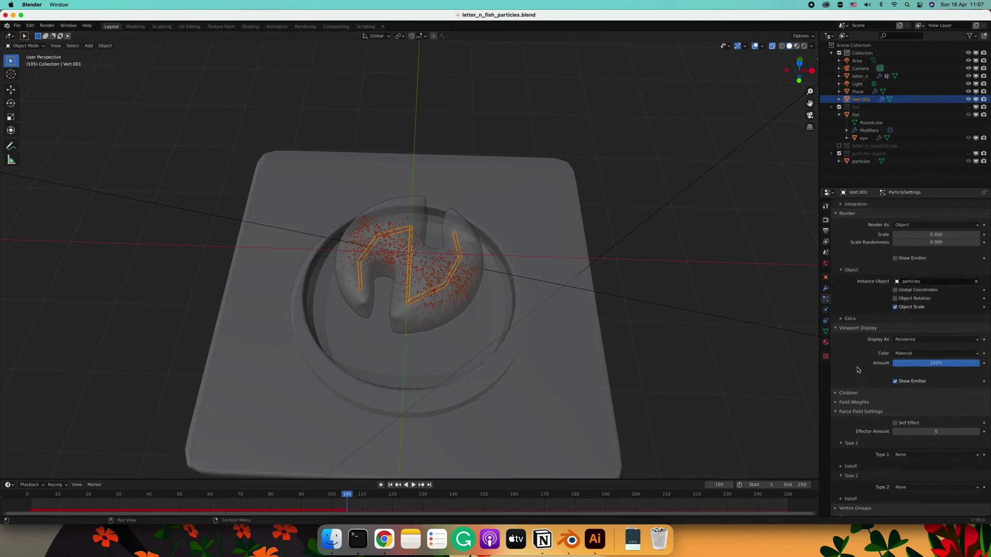
scroll(897, 294, down, 2)
click(895, 292)
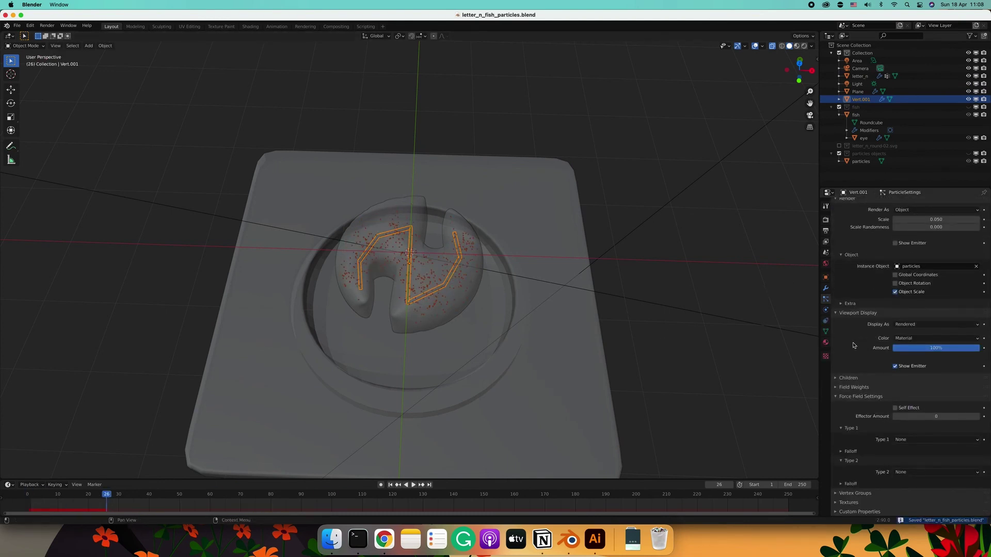
scroll(897, 498, up, 4)
scroll(909, 336, up, 8)
key(Escape)
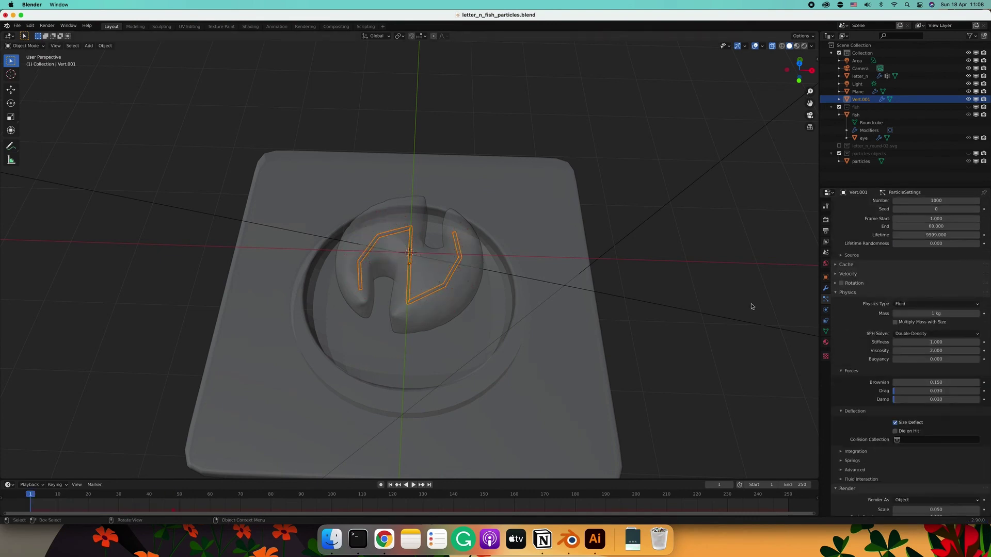
Scale the particles sphere to 1.581 in top view and apply its scale
click(417, 266)
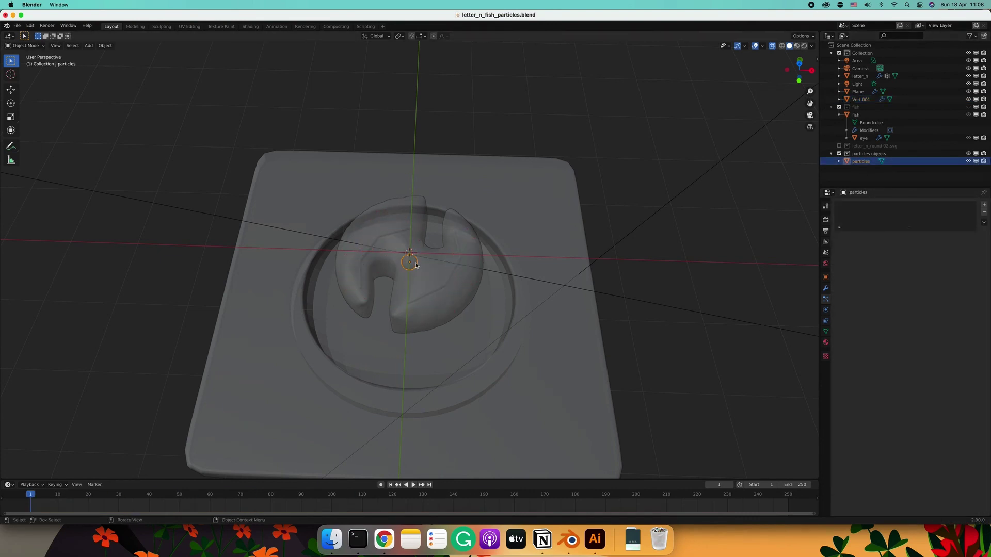
key(space)
middle_drag(417, 266, 629, 267)
key(KP_7)
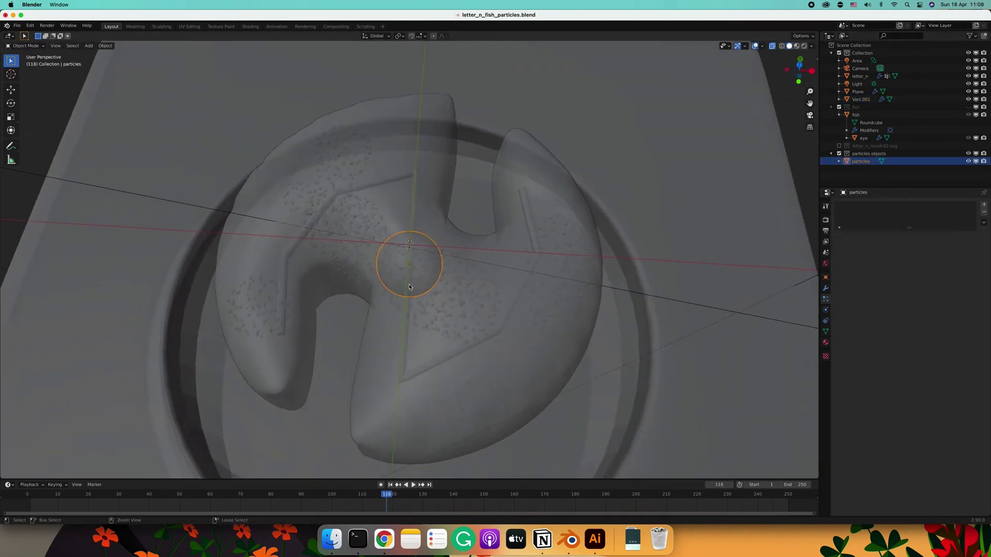
key(s)
click(438, 268)
right_click(439, 274)
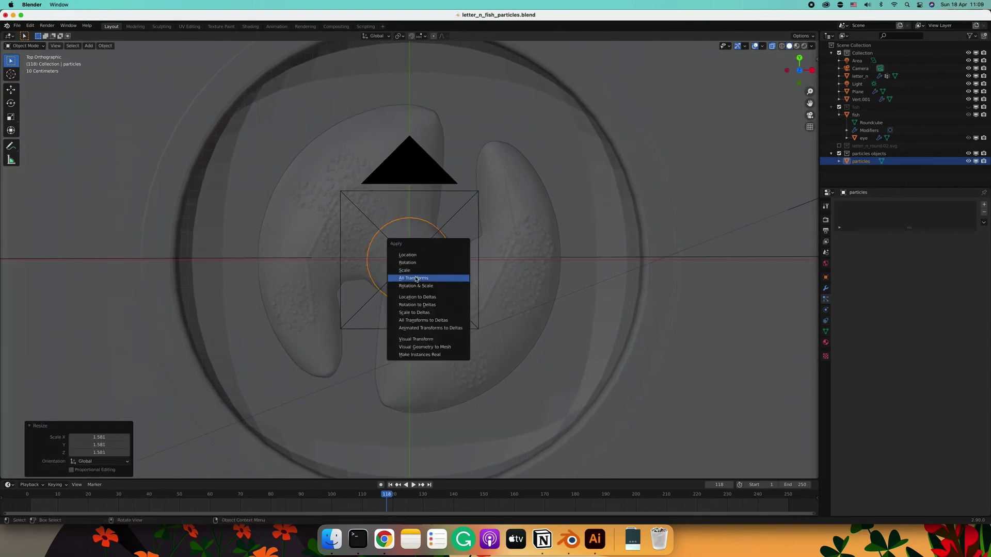
key(Escape)
key(ctrl+z)
Select Vert.001, review its particle velocity settings, and switch the viewport to material preview
click(858, 91)
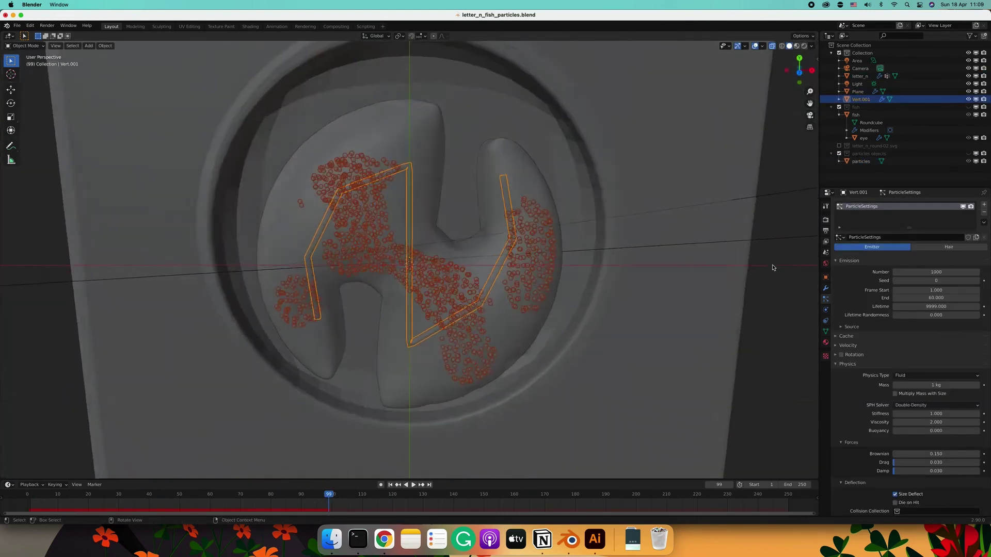
scroll(877, 361, down, 5)
scroll(857, 395, down, 4)
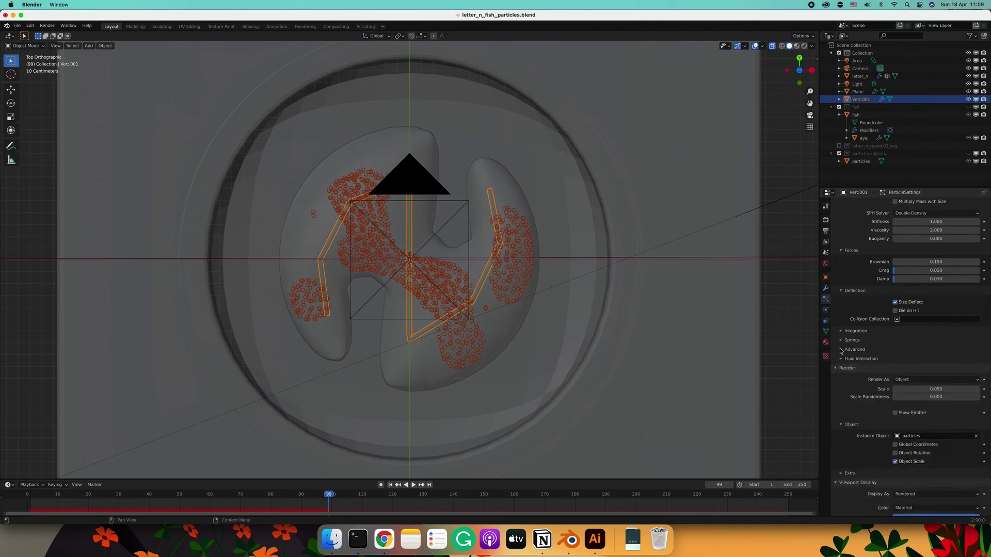
scroll(841, 352, up, 8)
click(836, 300)
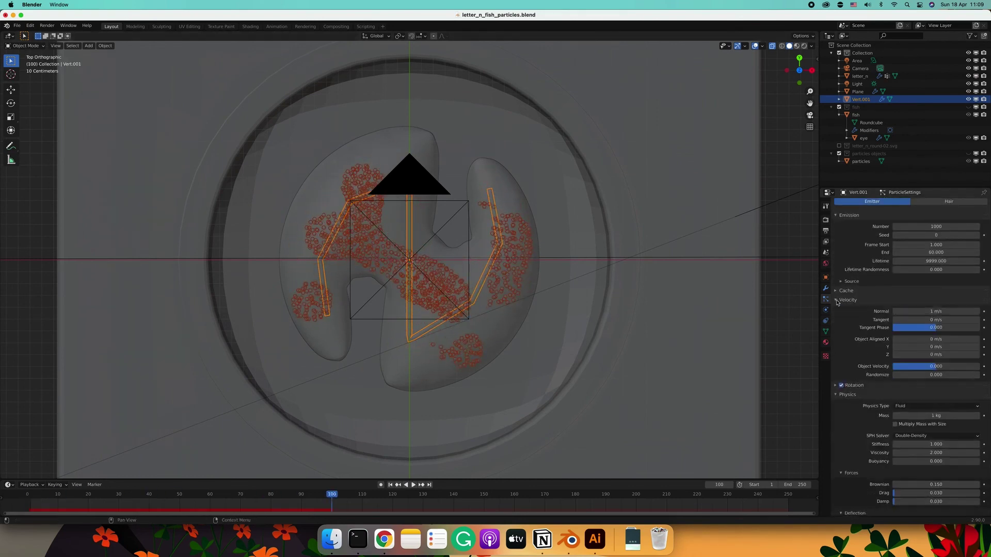
scroll(847, 361, down, 3)
scroll(852, 392, down, 4)
scroll(853, 408, down, 3)
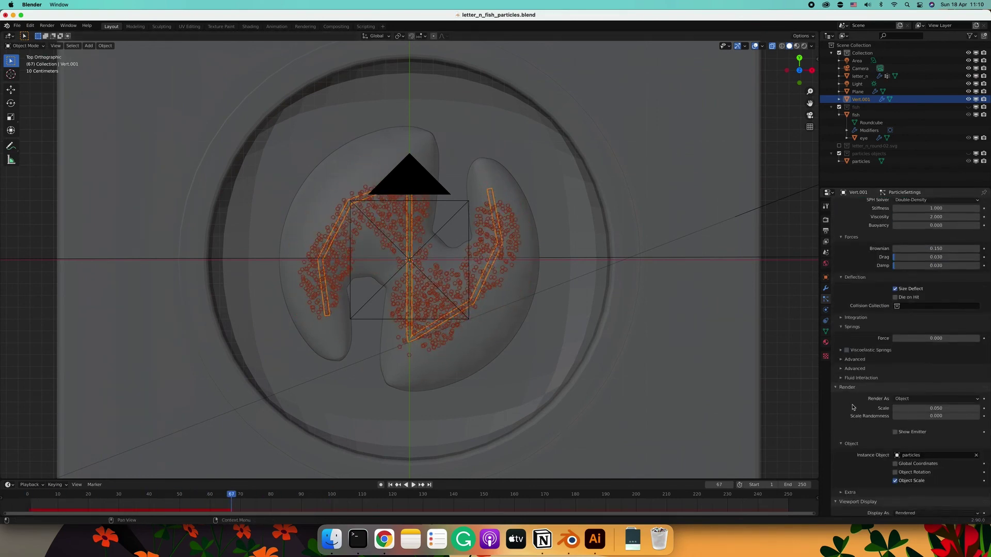
scroll(854, 407, up, 3)
scroll(850, 397, up, 2)
scroll(849, 392, up, 2)
scroll(847, 386, up, 1)
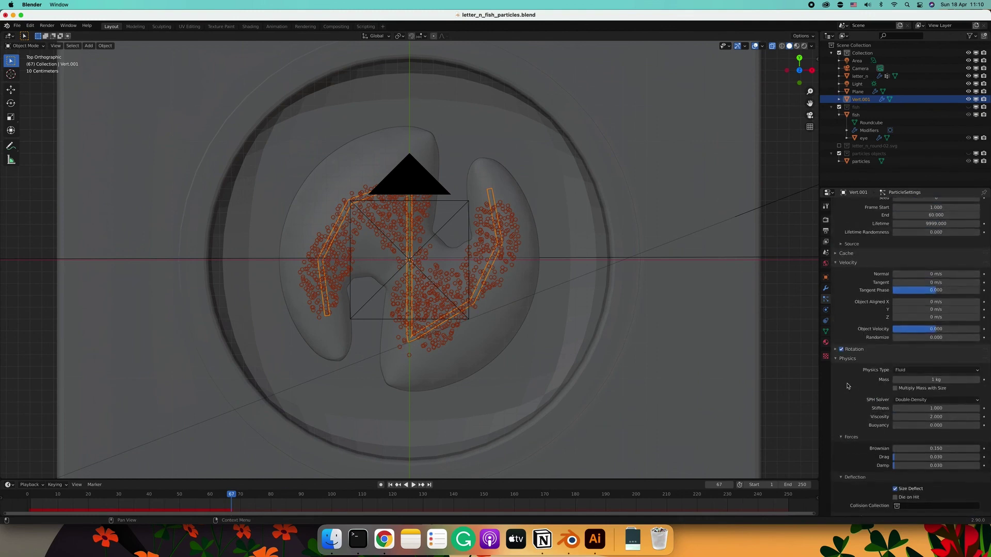
scroll(852, 404, down, 5)
scroll(851, 405, down, 5)
scroll(852, 404, down, 2)
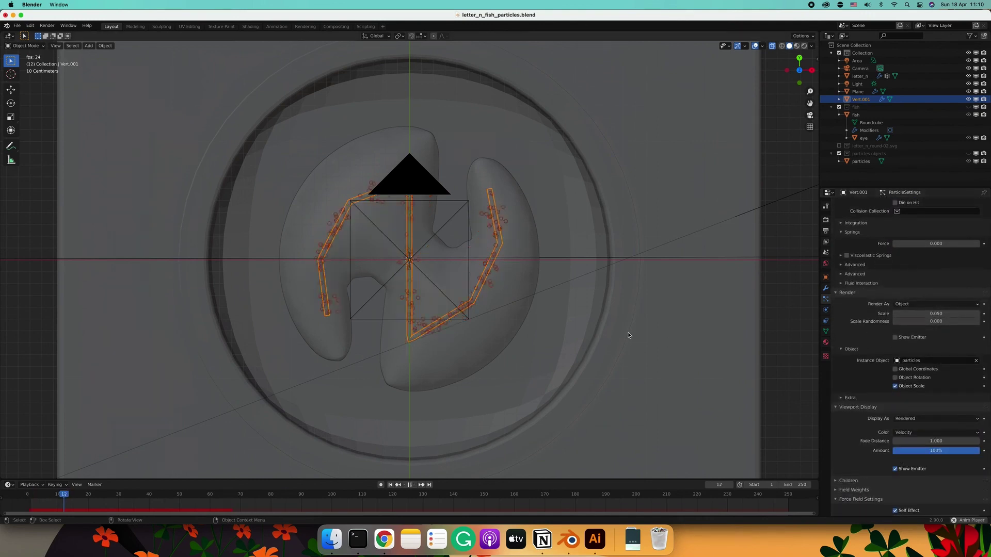
click(773, 46)
click(796, 47)
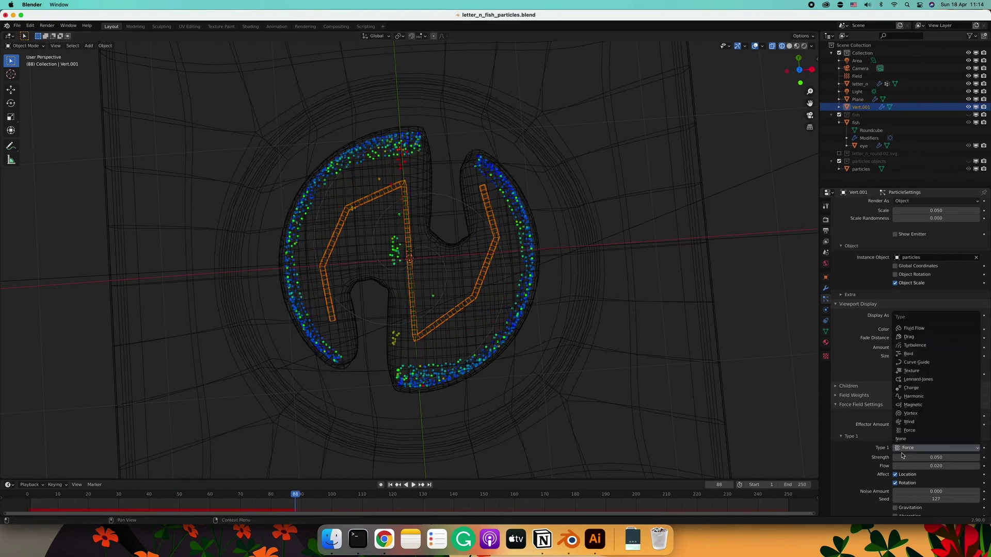
Try Vortex as the first force type with flow 0, then set it back to None
click(910, 413)
click(933, 467)
text(0)
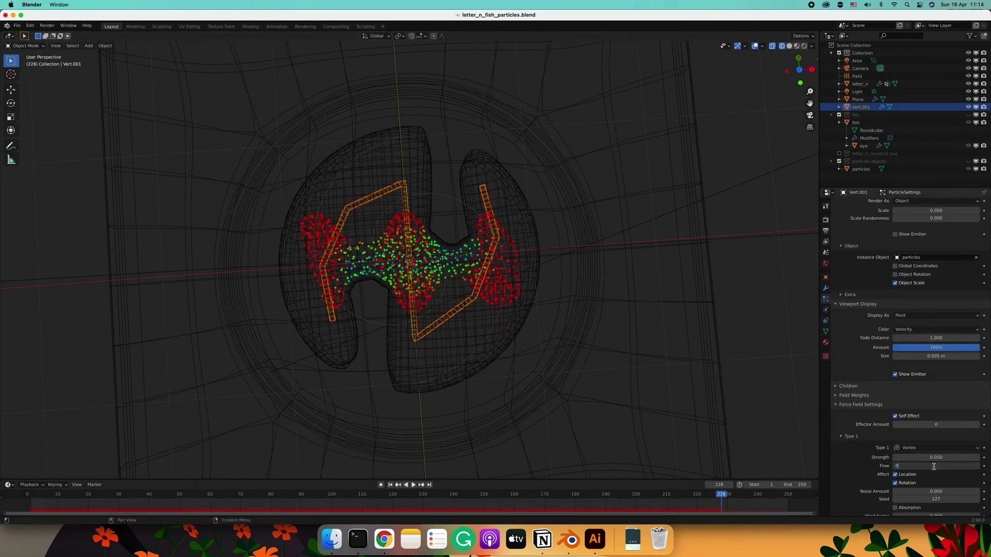
key(Return)
key(space)
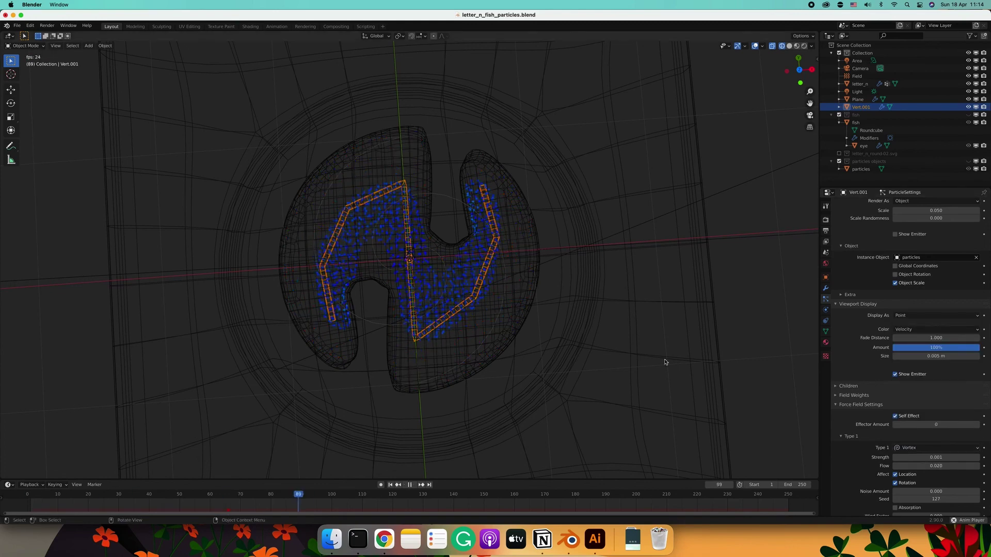
click(910, 445)
click(910, 437)
scroll(908, 361, up, 15)
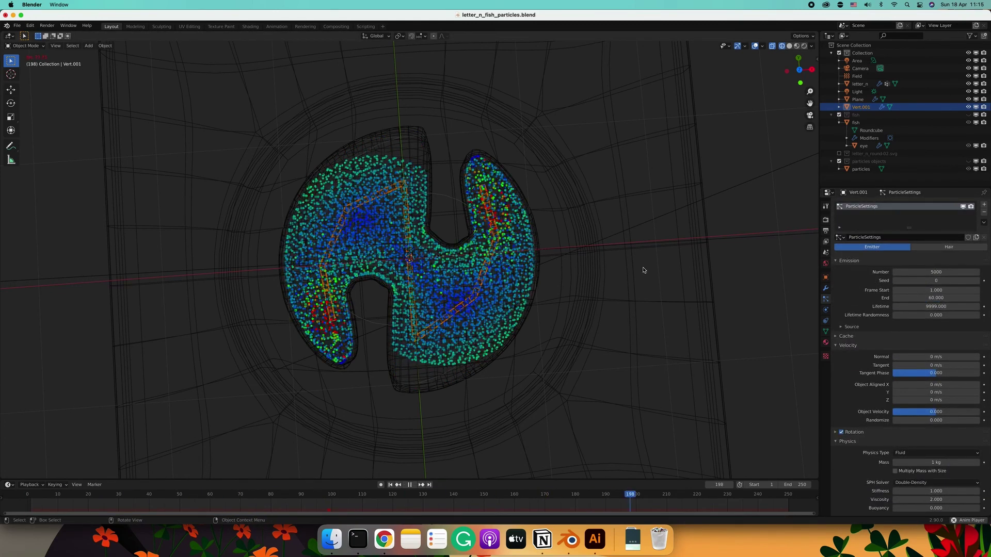
key(Escape)
End particle emission at frame 200 and expand the cache settings
double_click(937, 298)
text(200)
key(Return)
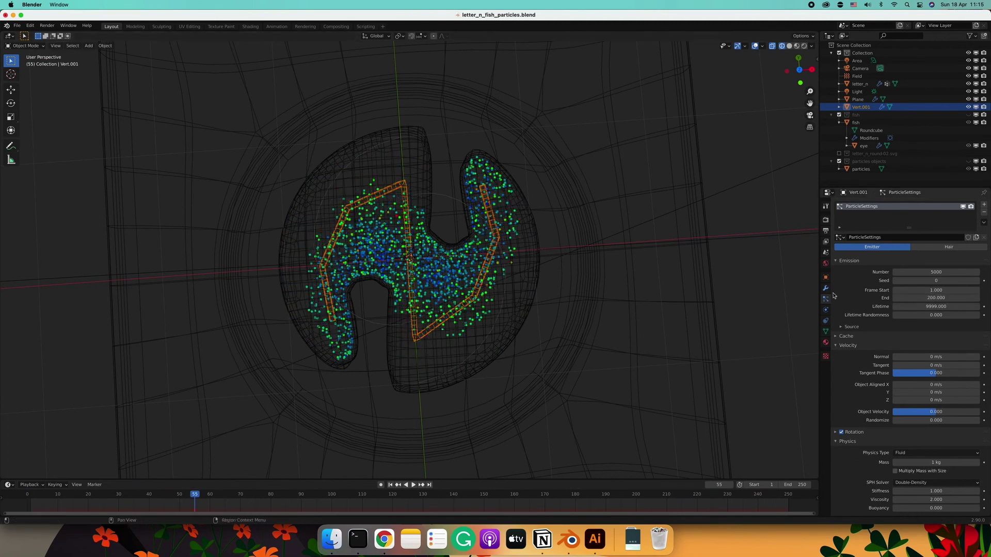
click(846, 337)
scroll(845, 351, down, 2)
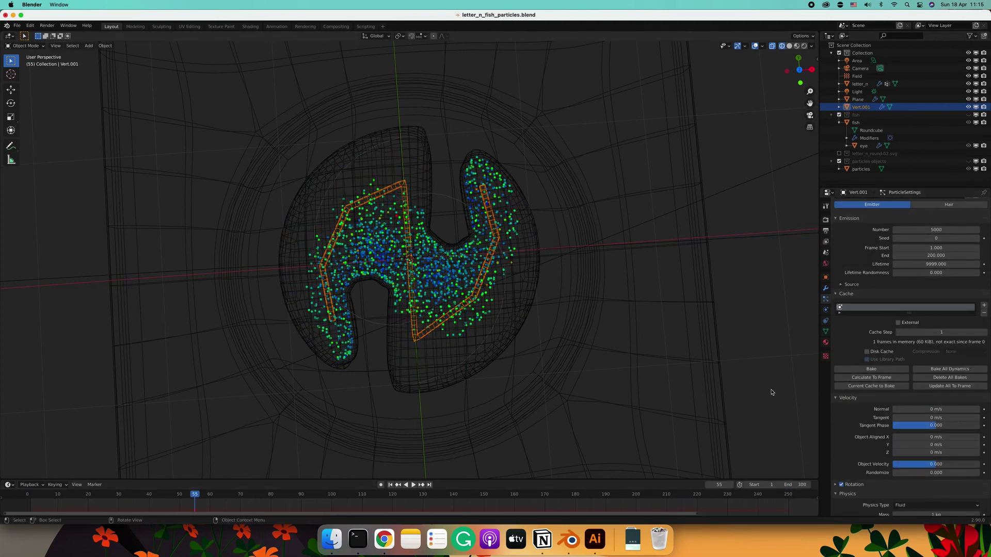
Save the file, replay the particle simulation and render the current frame
key(ctrl+s)
scroll(933, 303, up, 1)
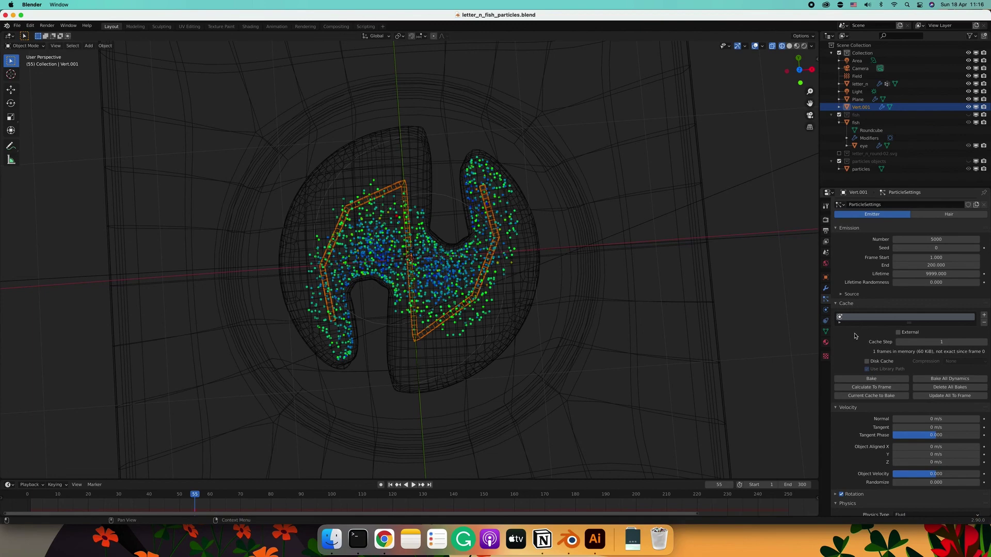
key(space)
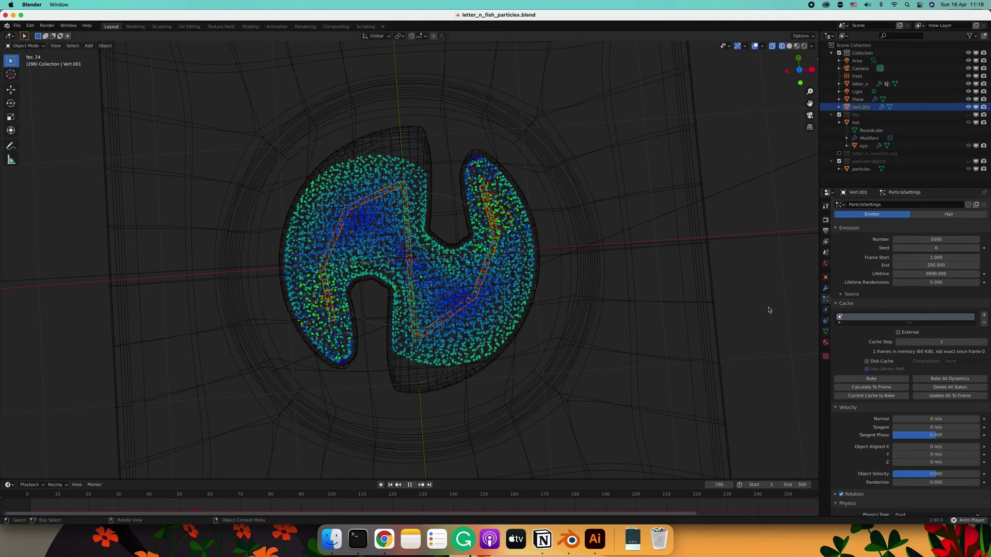
key(Escape)
key(ctrl+s)
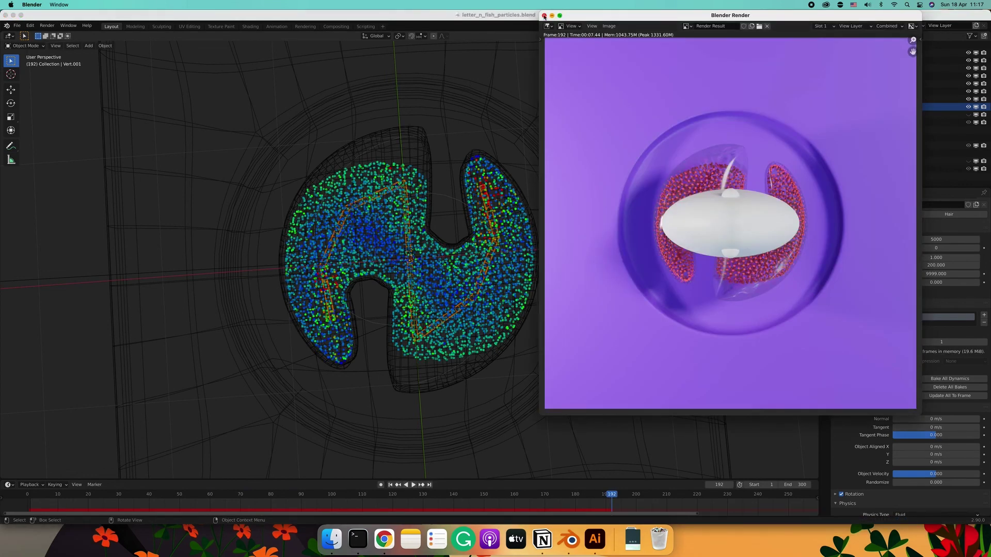
Close the render preview and replay the particle simulation
click(544, 16)
key(space)
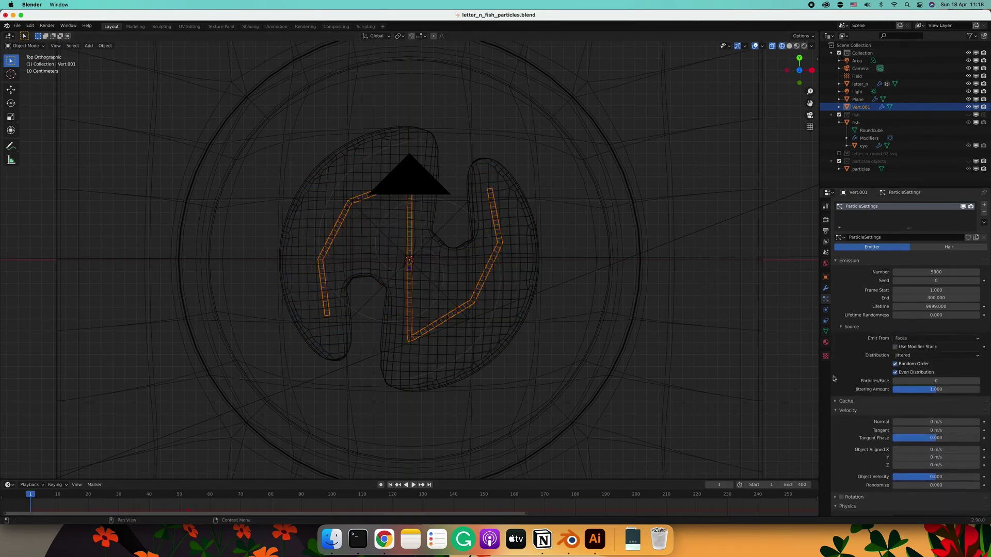
Stop playback, reselect the Vert.001 emitter and scroll through its particle settings
scroll(834, 378, down, 8)
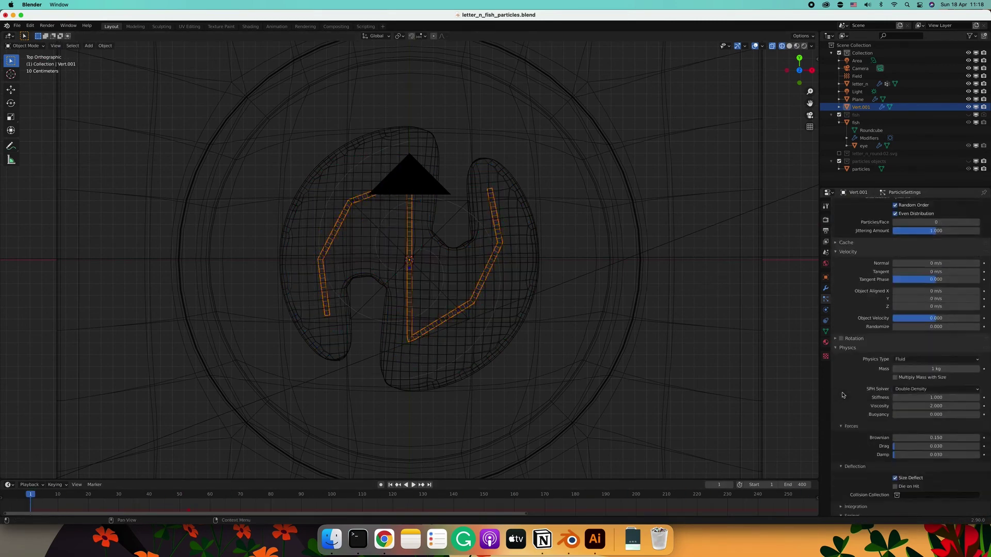
scroll(842, 388, down, 8)
scroll(845, 394, down, 1)
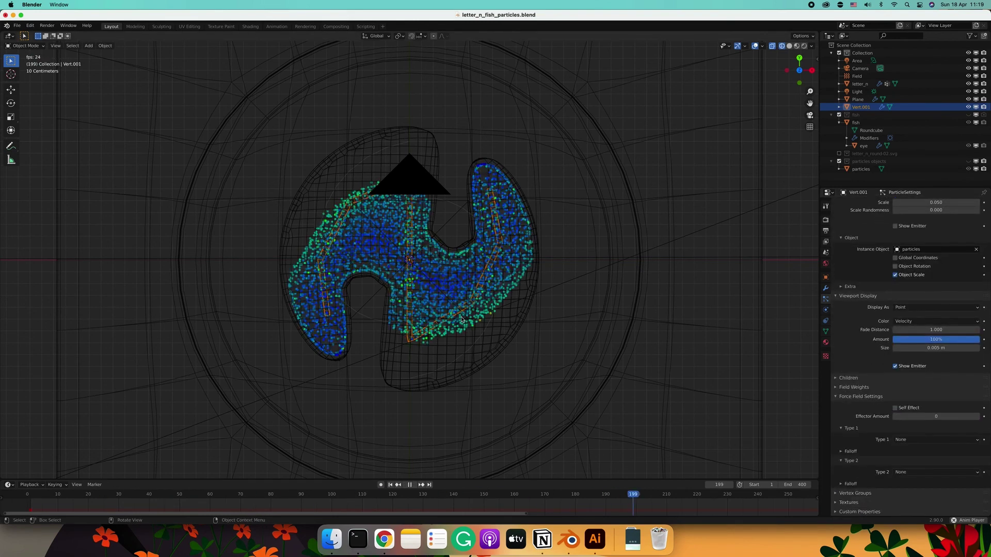
key(space)
click(861, 169)
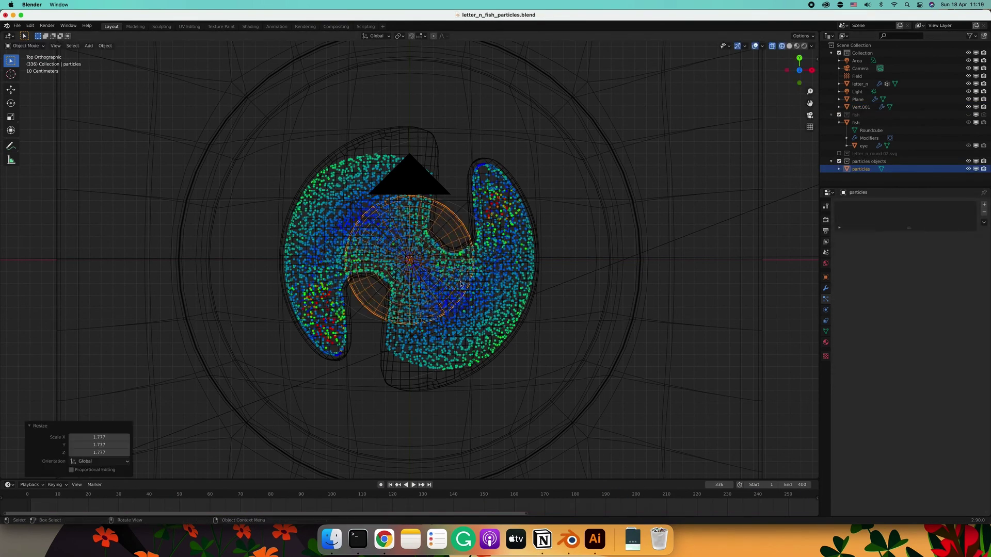
click(861, 107)
scroll(831, 369, down, 4)
scroll(837, 375, down, 4)
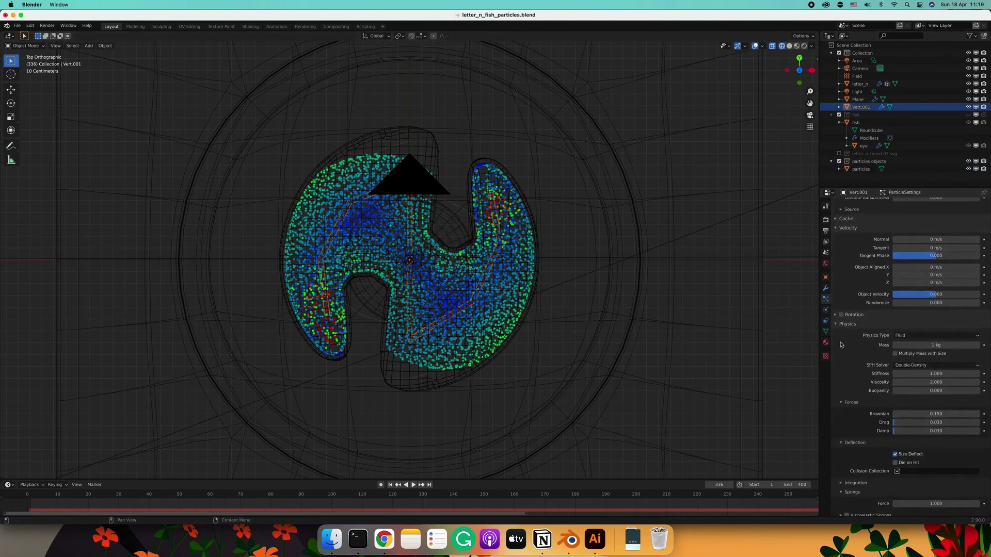
scroll(841, 379, down, 4)
scroll(847, 384, down, 4)
scroll(847, 385, down, 3)
scroll(848, 384, down, 2)
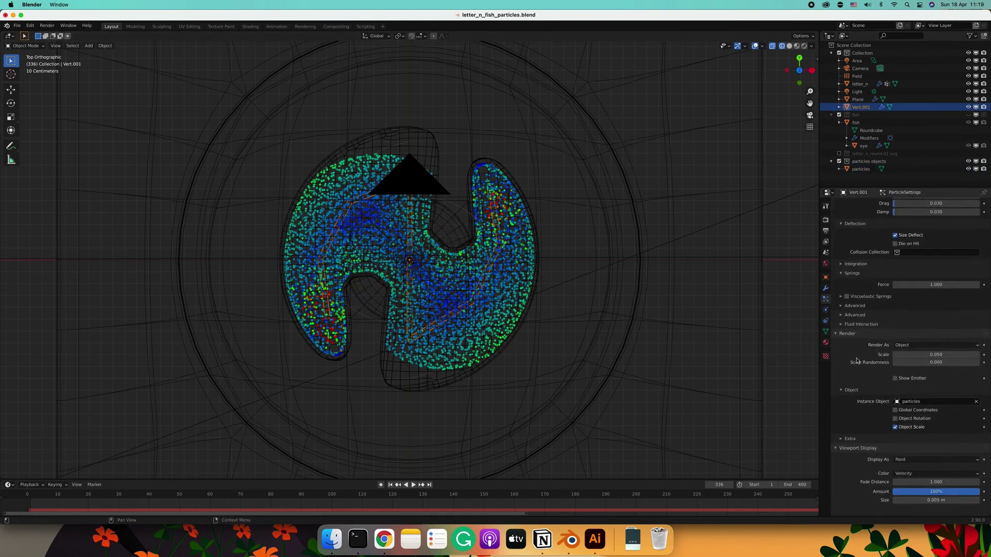
key(space)
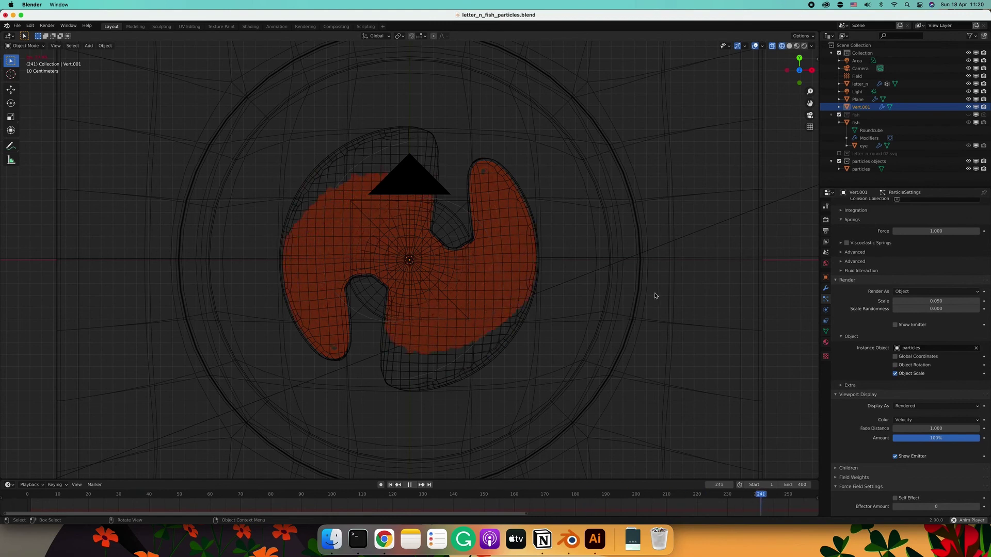
Select the particles sphere, close the render preview and restart the simulation
click(869, 169)
key(shift+Left)
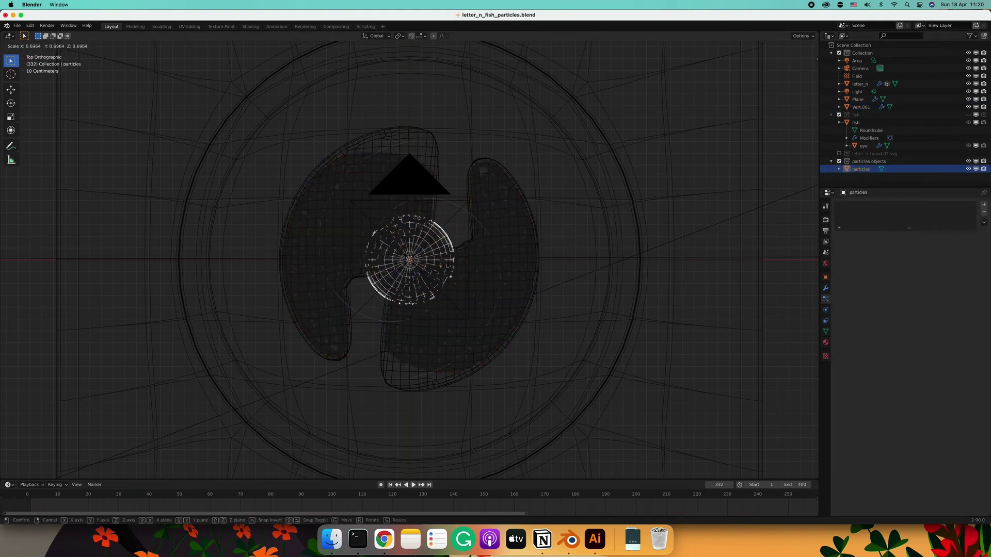
key(space)
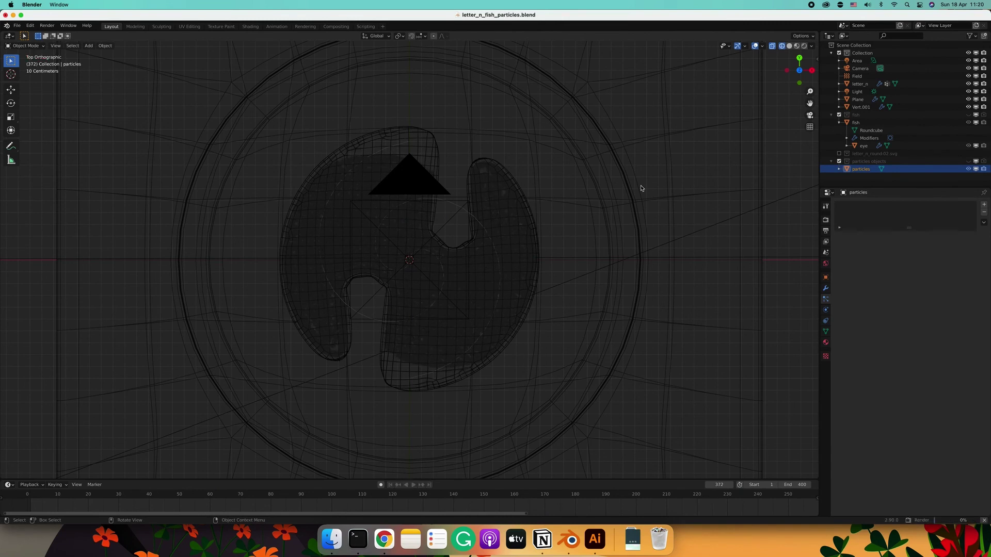
click(456, 17)
key(shift+Left)
key(space)
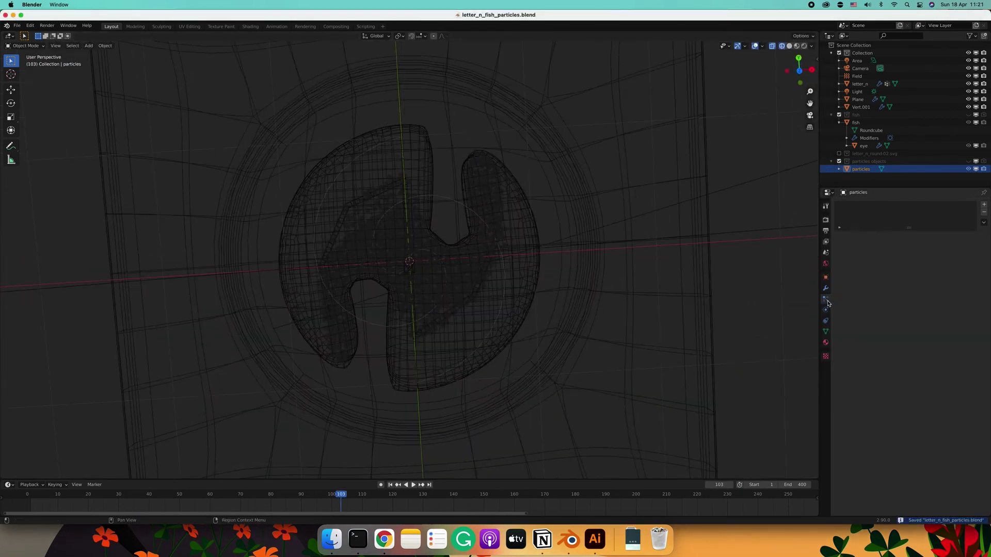
Set Vert.001's particle count to 4000, preview in material shading, then select the force field
click(861, 107)
scroll(841, 378, down, 4)
key(Return)
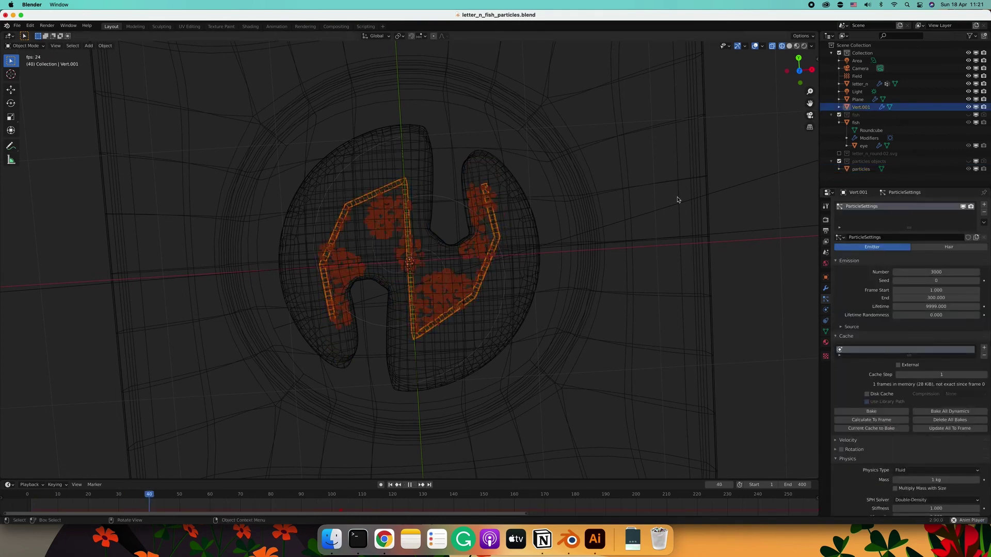
click(797, 46)
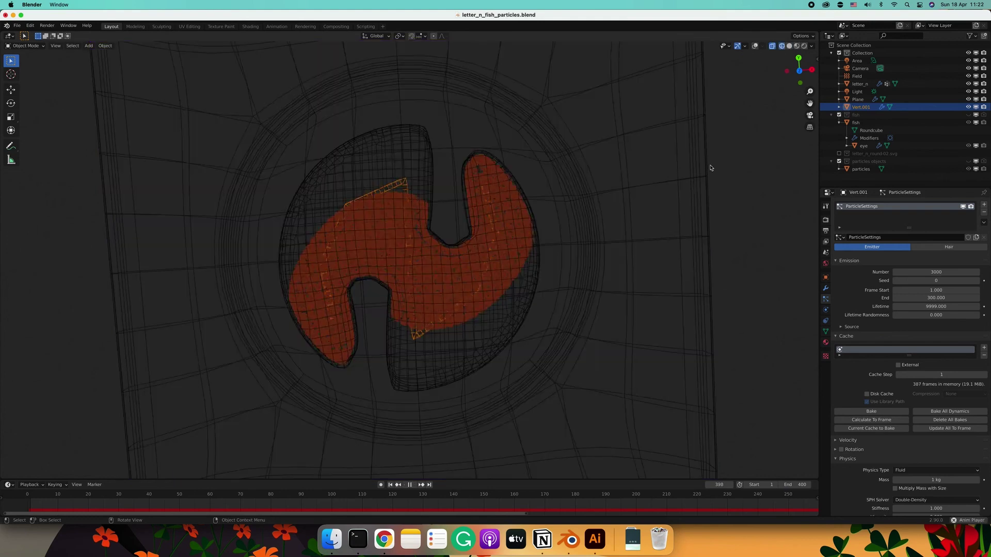
key(shift+z)
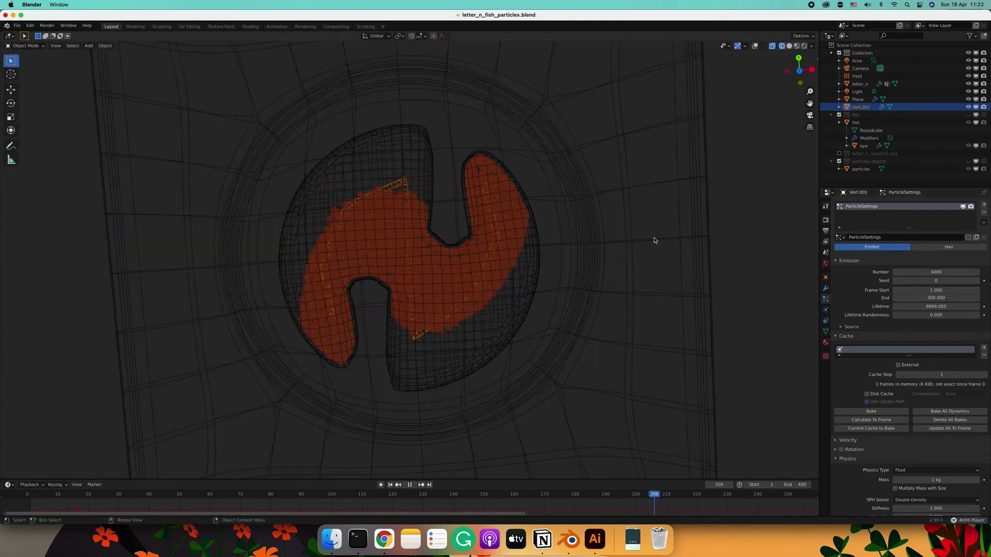
key(space)
click(857, 76)
Rename the force field to vortex and try a vortex strength of 0.2, saving the file
text(vortex)
key(Return)
click(826, 290)
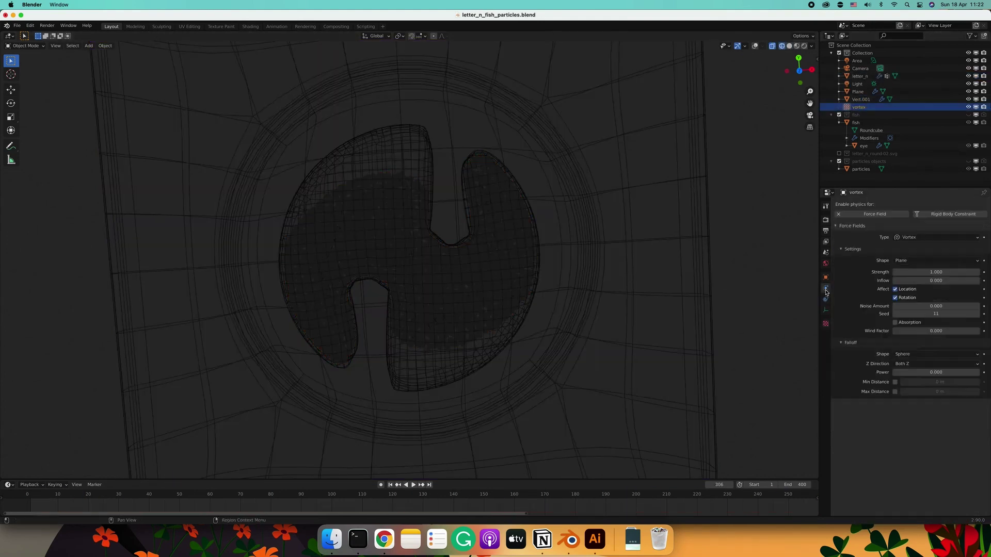
key(space)
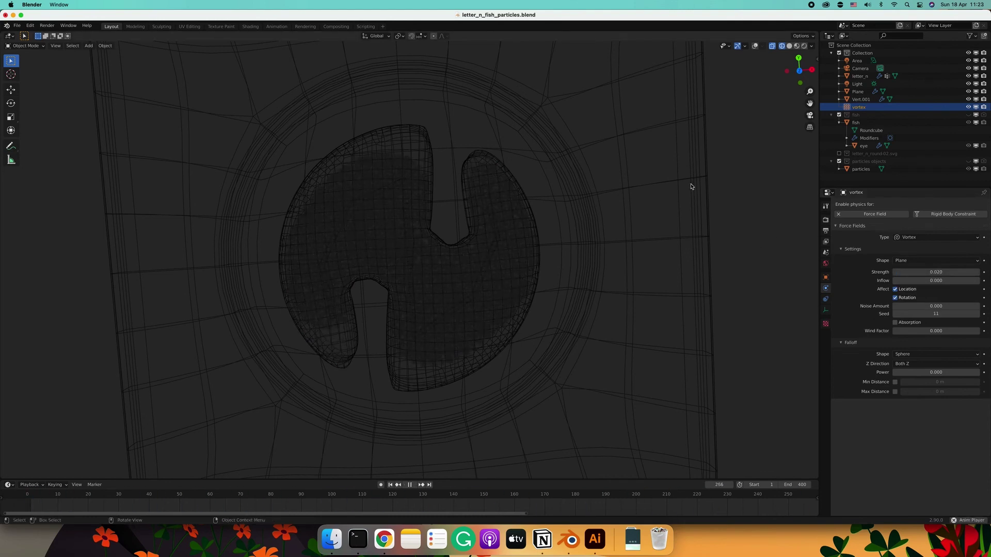
text(0.2)
key(Return)
key(ctrl+s)
key(space)
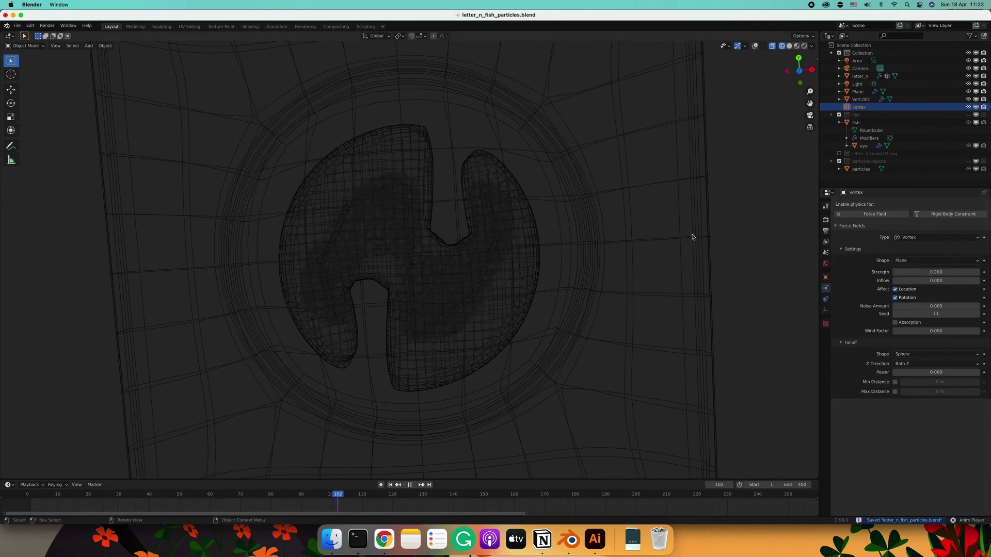
Settle on vortex strength 0.5 and inflow 0.4, save, and replay from the start
key(space)
click(940, 272)
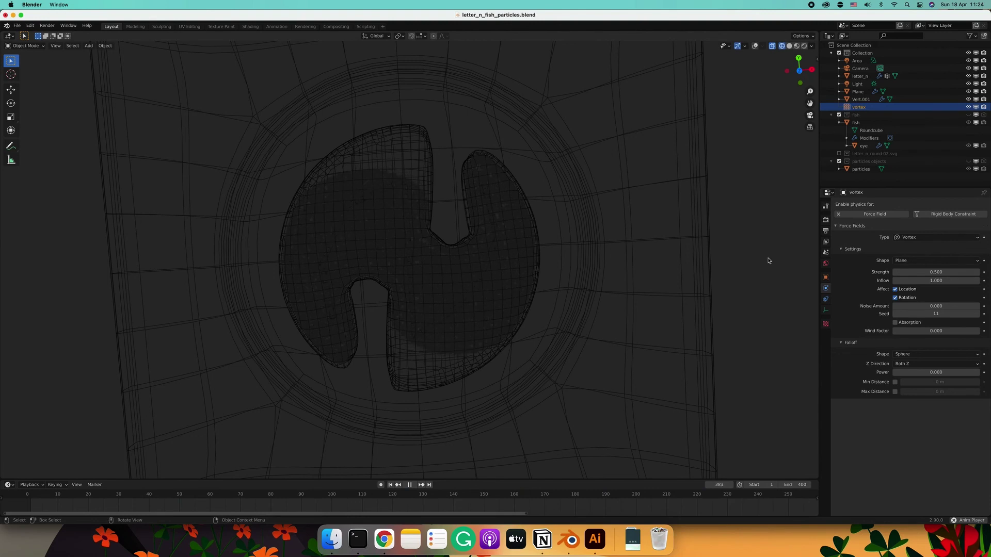
key(ctrl+z)
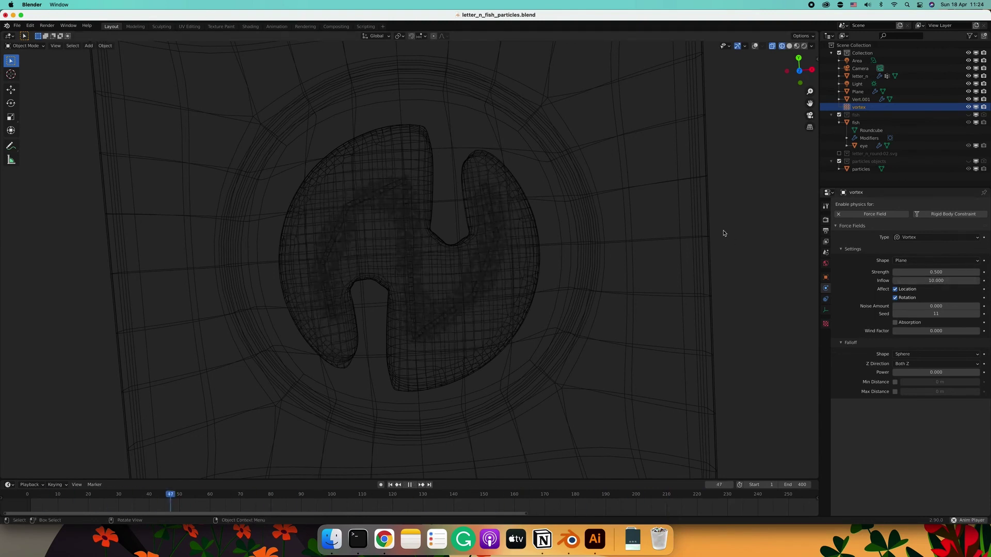
key(Escape)
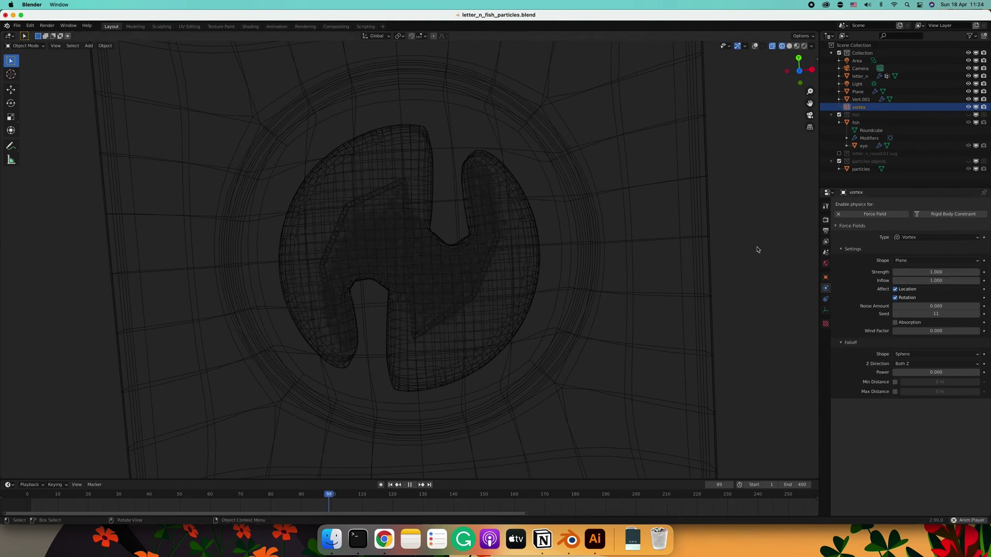
key(Escape)
key(ctrl+s)
key(shift+Left)
key(space)
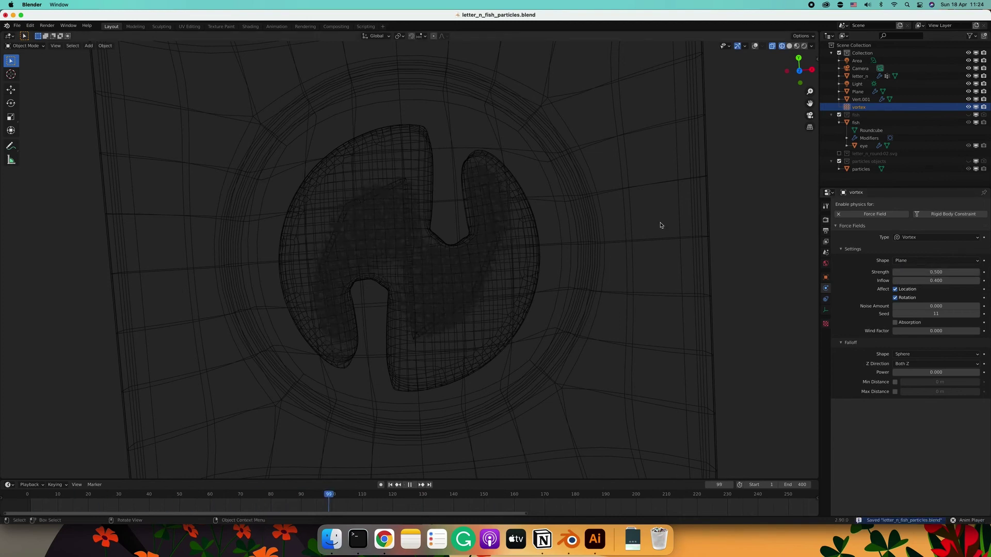
key(KP_7)
Display Vert.001's particles as points and restart playback
click(491, 232)
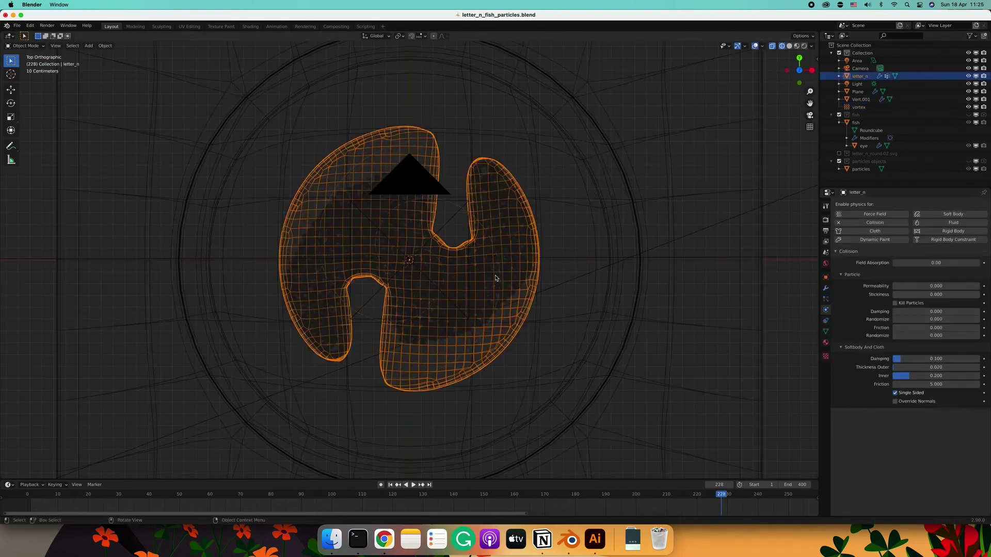
click(826, 299)
click(936, 478)
click(936, 488)
scroll(909, 454, down, 3)
key(shift+Left)
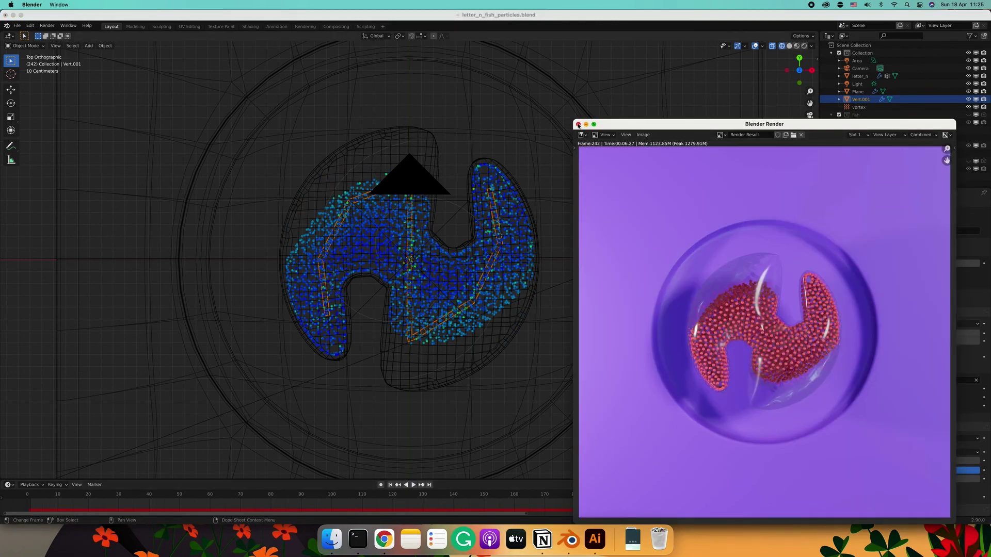
Close the render preview and inspect the Render Result in the Rendering workspace
click(579, 125)
scroll(428, 259, down, 4)
click(429, 257)
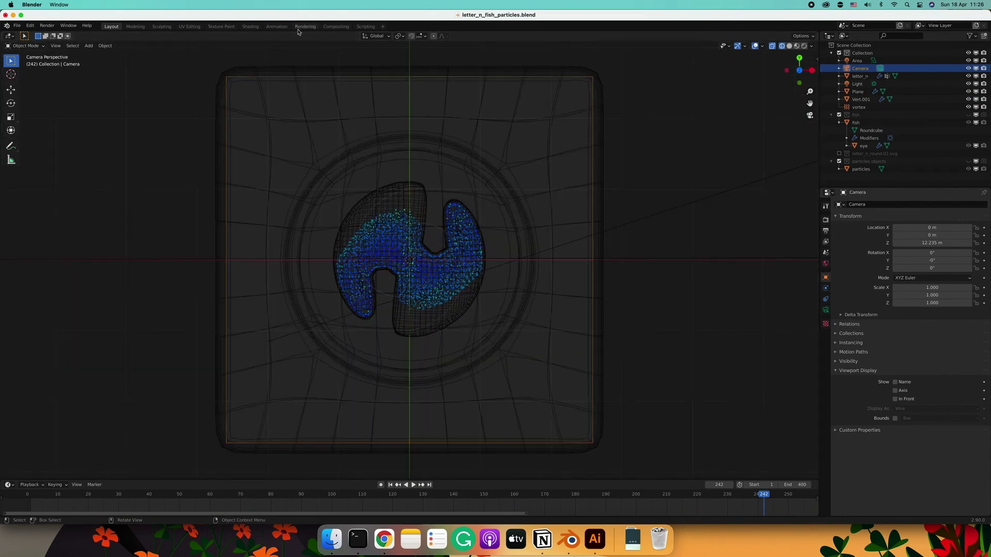
click(305, 26)
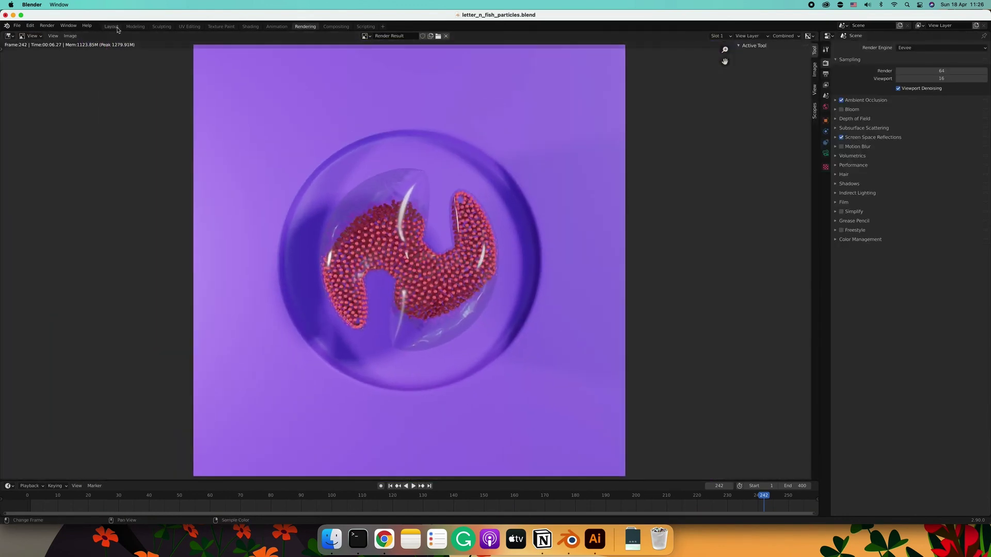
click(112, 27)
middle_drag(428, 248, 426, 230)
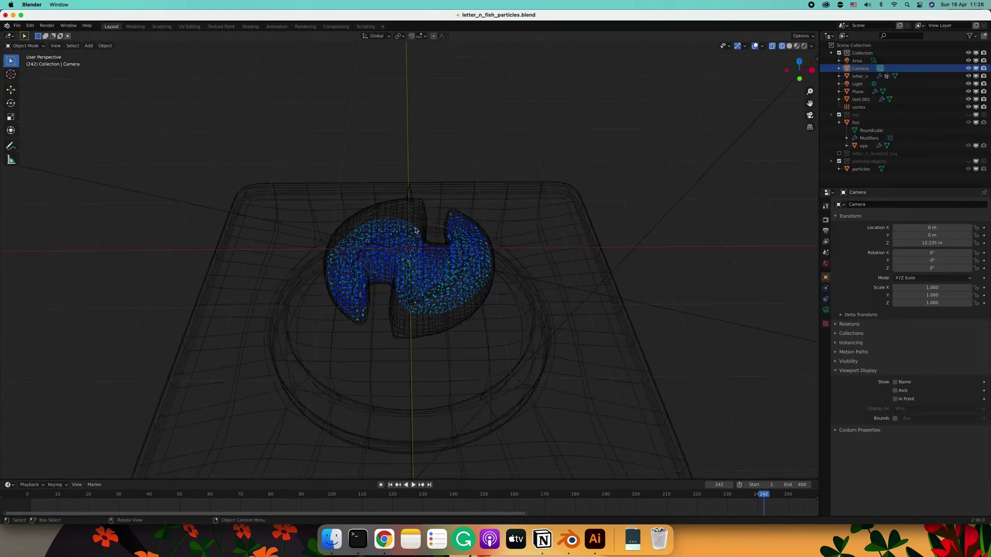
Reselect Vert.001 and replay the particle simulation from the start
click(427, 269)
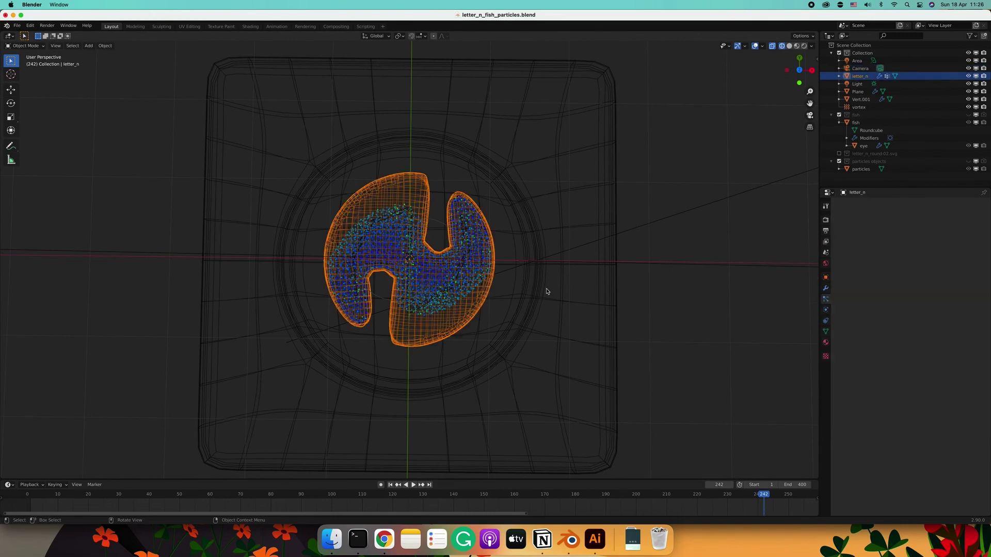
key(shift+Left)
key(space)
scroll(837, 401, up, 15)
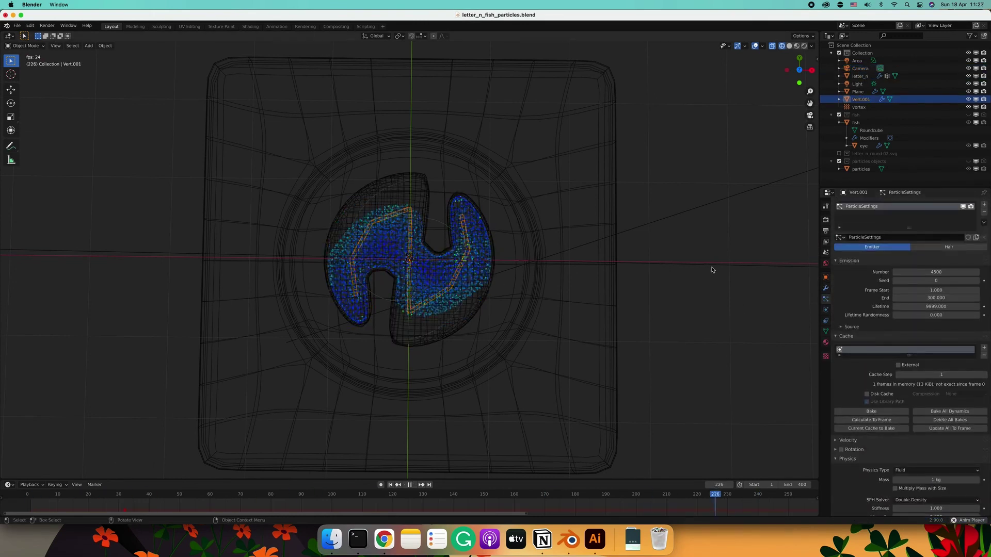
Bake the particle simulation and add a second particle system to Vert.001
key(shift+Left)
click(877, 413)
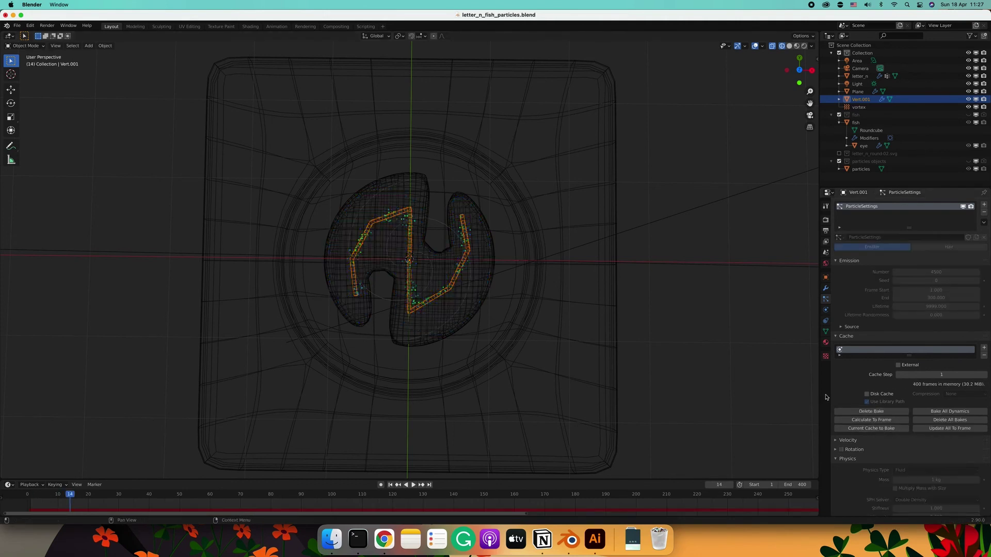
click(983, 204)
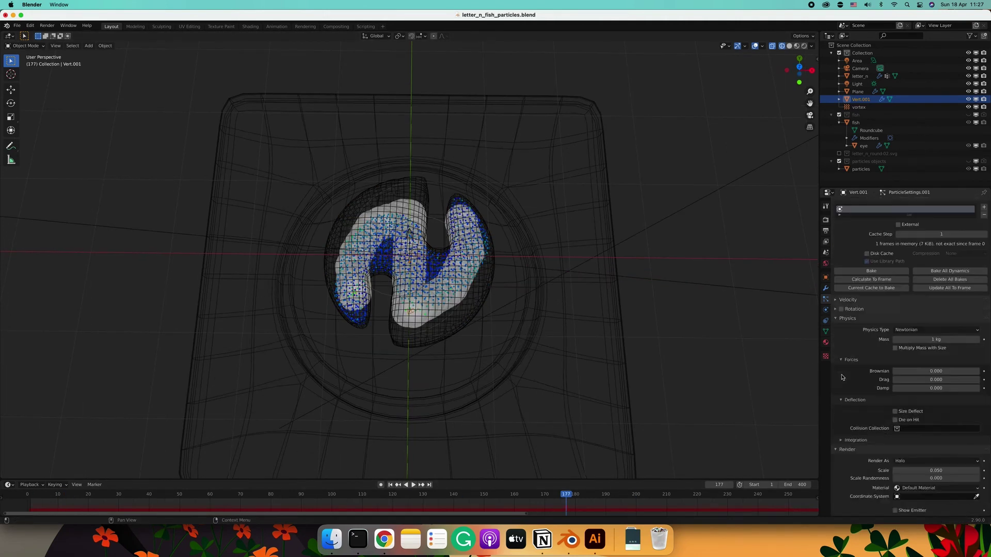
key(ctrl+z)
click(936, 250)
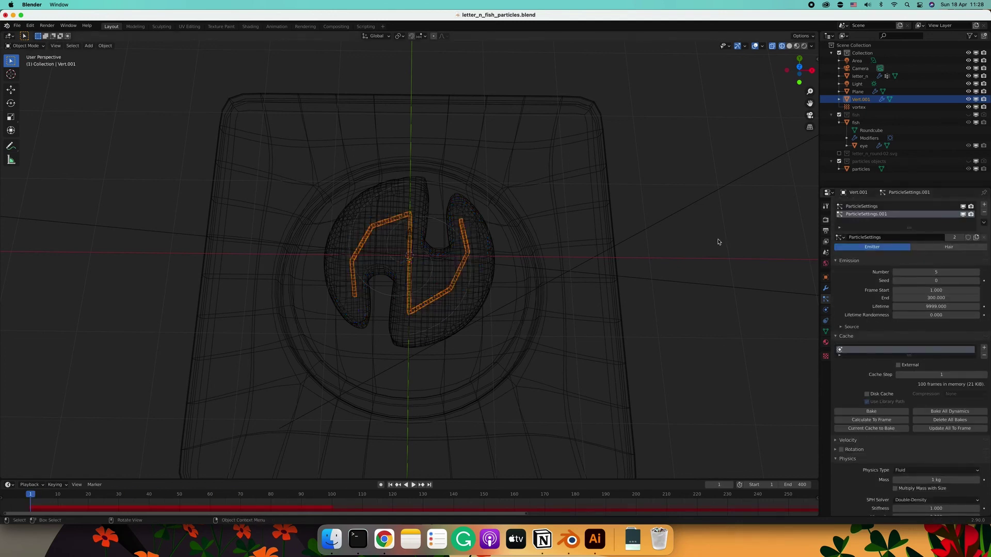
Set the new system to instance the fish collection and select the fish object
scroll(903, 424, down, 5)
scroll(903, 423, down, 5)
scroll(903, 424, down, 5)
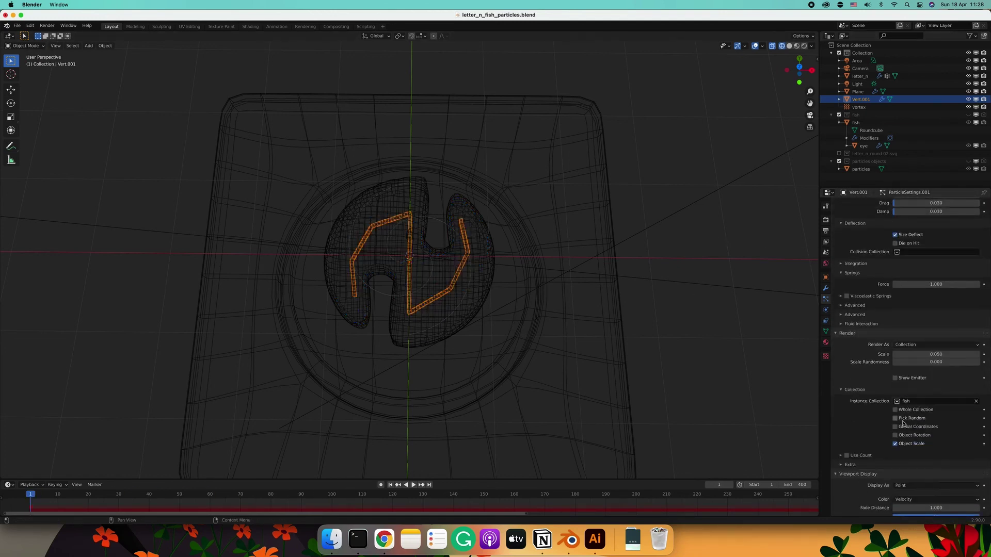
scroll(857, 428, down, 3)
ctrl+scroll(937, 423, up, 1)
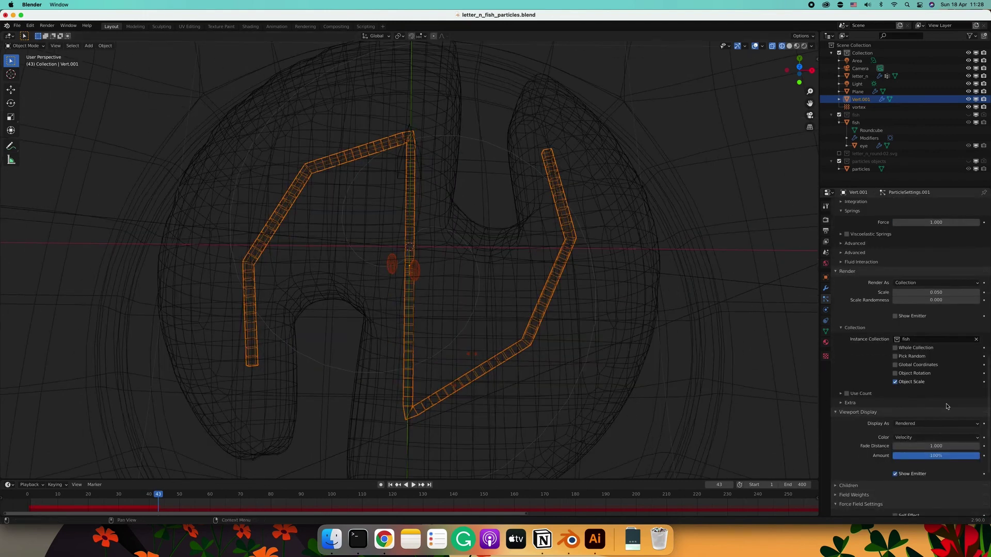
click(868, 124)
middle_drag(465, 232, 472, 235)
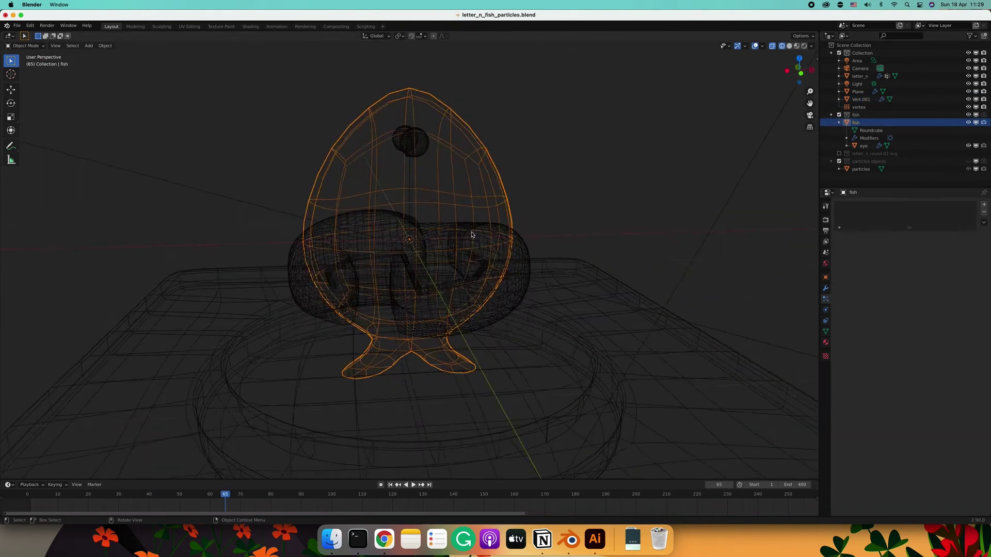
Rotate the fish 90° about Y and 90° about X
text(ry90)
key(Return)
text(r)
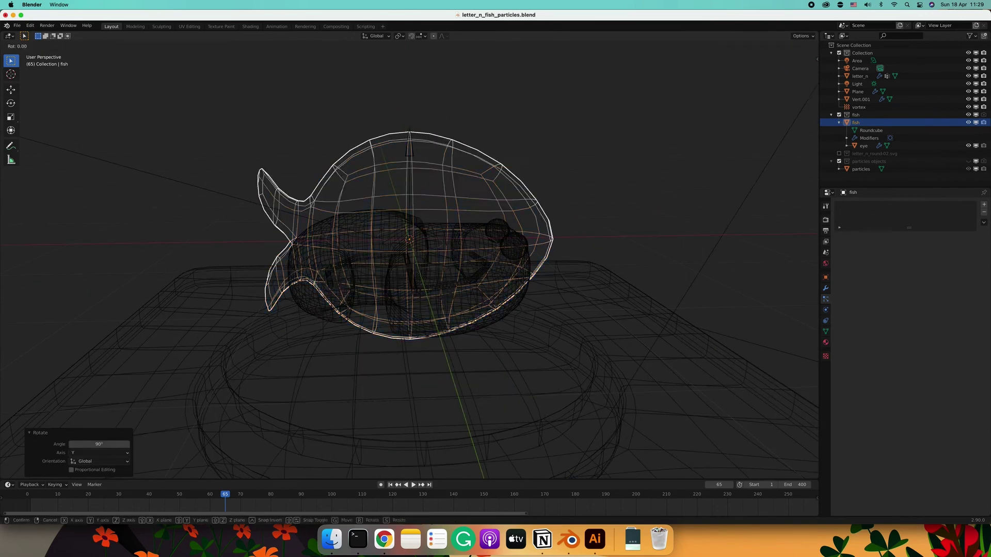
text(x90)
key(Return)
mouse_move(465, 207)
middle_down()
mouse_move(474, 241)
mouse_move(443, 196)
middle_up()
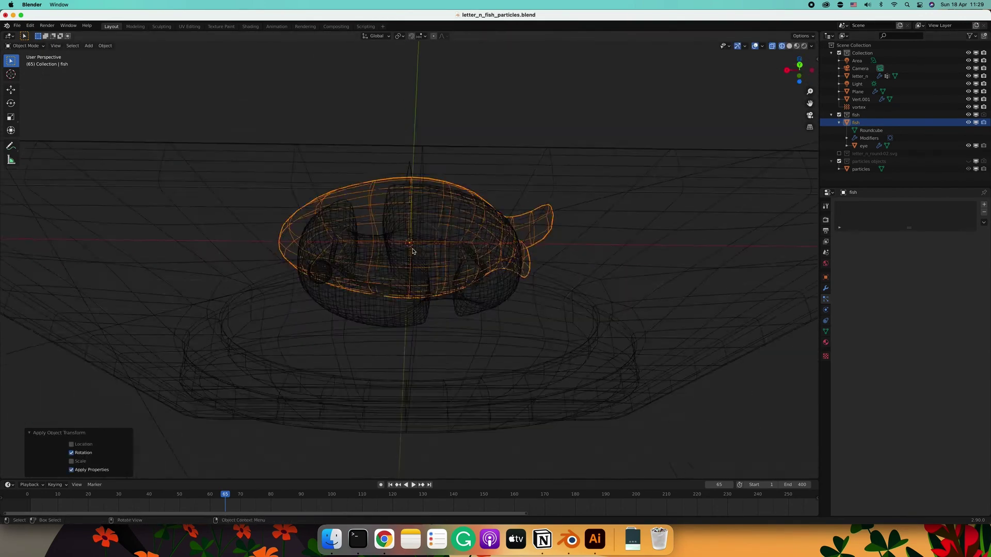
Select all fish collection objects and scale them up about 1.27 times
right_click(856, 115)
click(864, 146)
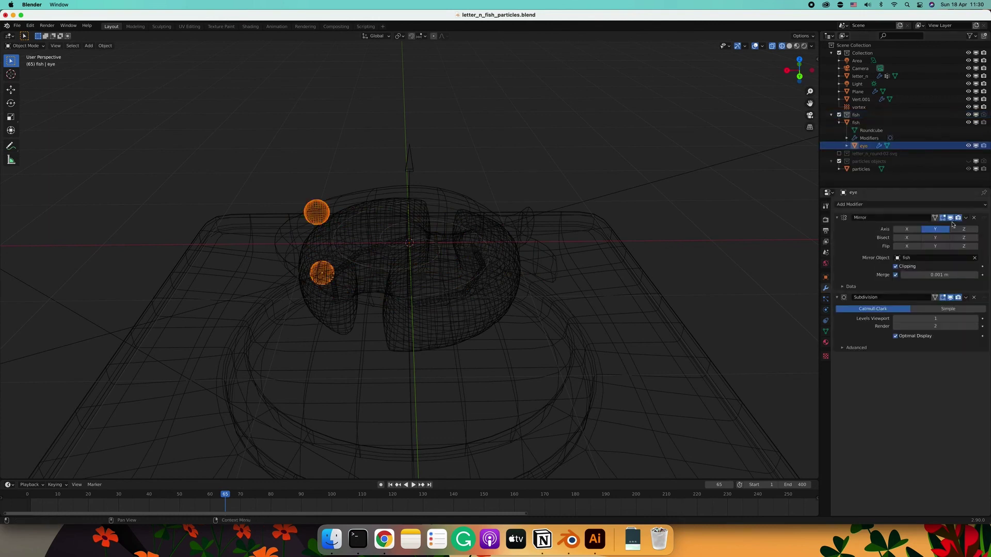
click(856, 122)
ctrl+click(864, 147)
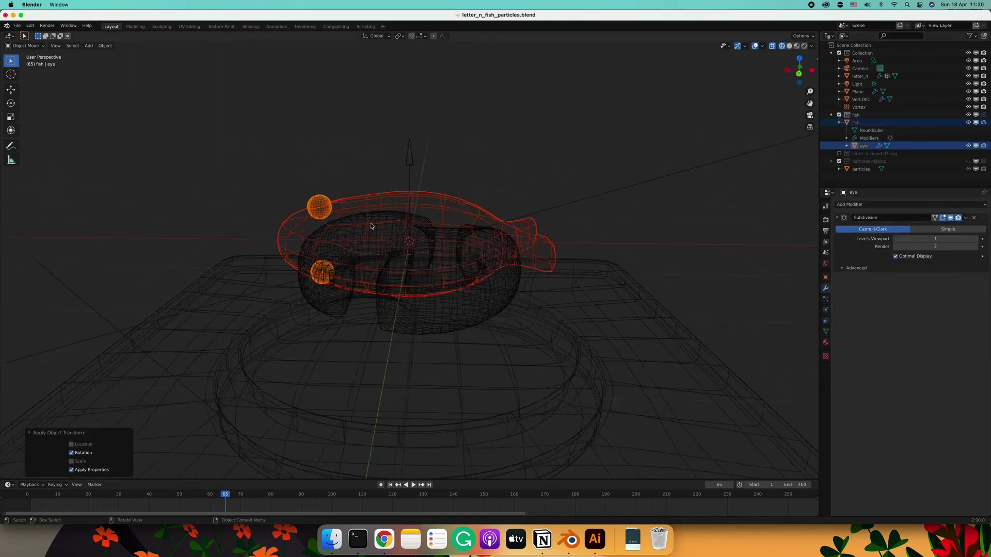
middle_drag(370, 221, 373, 279)
right_click(856, 114)
click(853, 179)
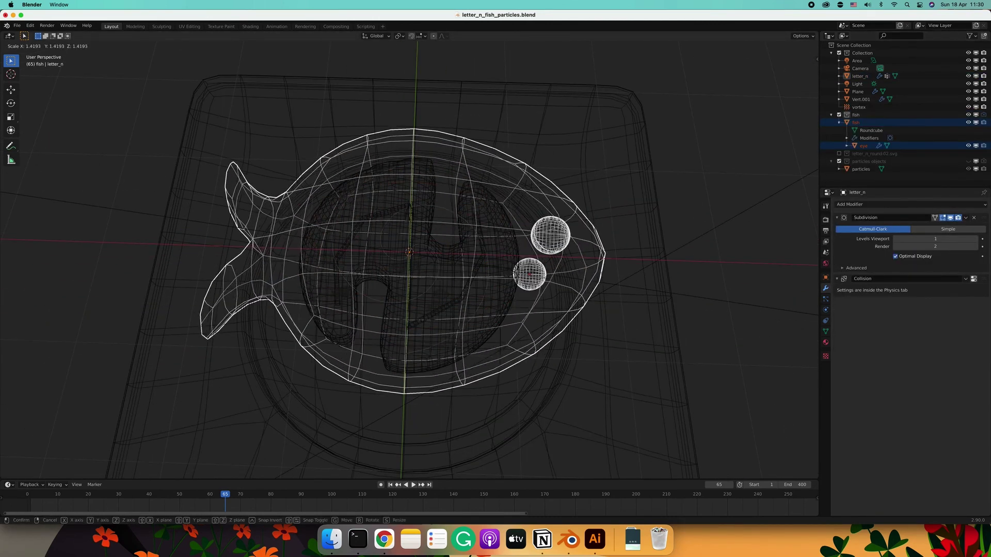
key(s)
click(476, 261)
mouse_move(476, 261)
middle_down()
mouse_move(532, 146)
mouse_move(397, 260)
middle_up()
Show Vert.001's particle settings and replay the fish simulation from frame 1
key(space)
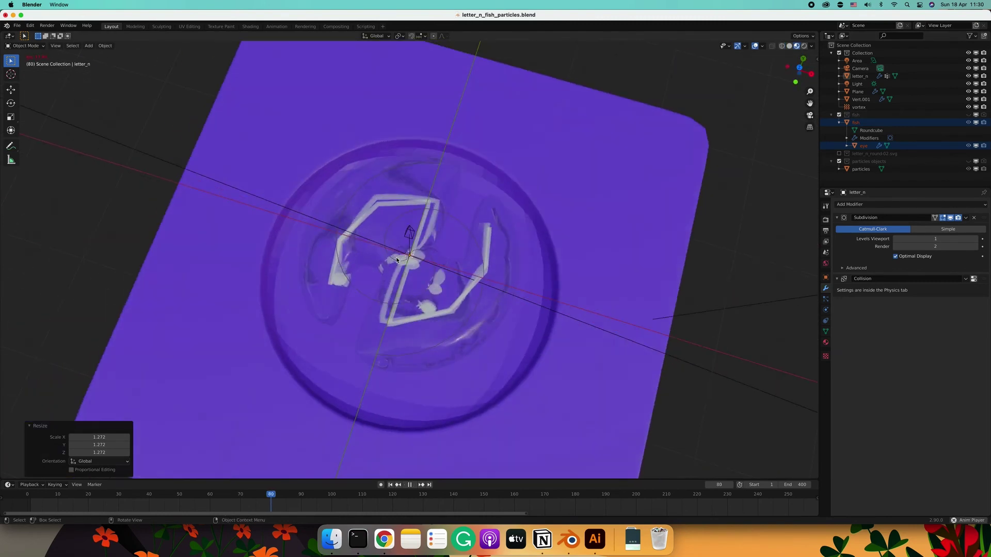
click(826, 299)
click(861, 99)
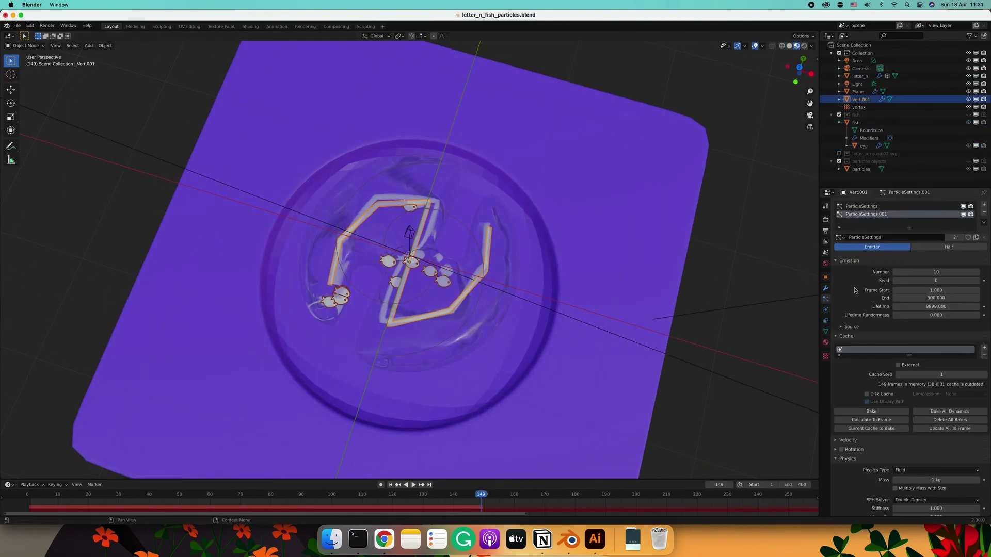
key(shift+Left)
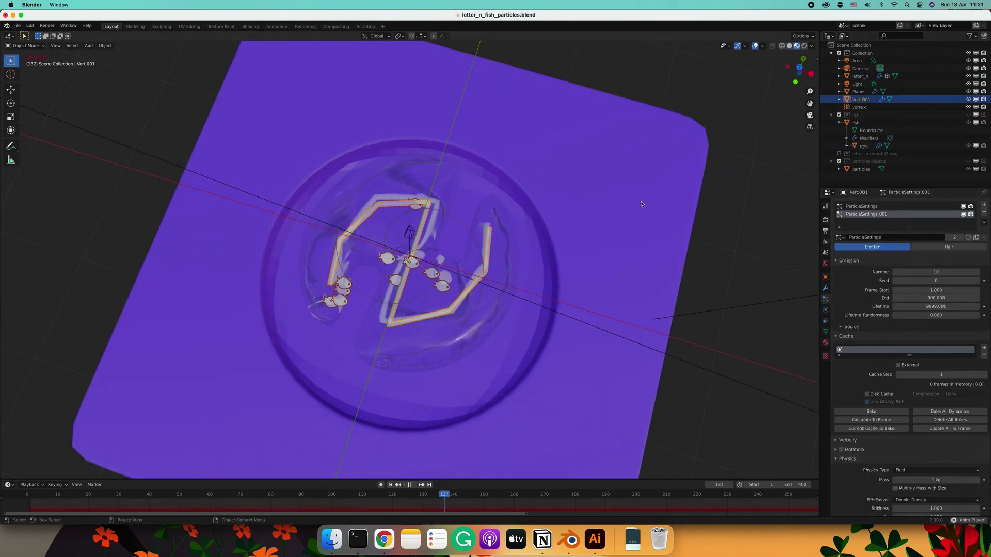
key(space)
mouse_move(642, 204)
middle_down()
mouse_move(597, 195)
mouse_move(551, 206)
mouse_move(957, 227)
middle_up()
key(space)
Bake the particle simulation in the Cache panel
click(985, 214)
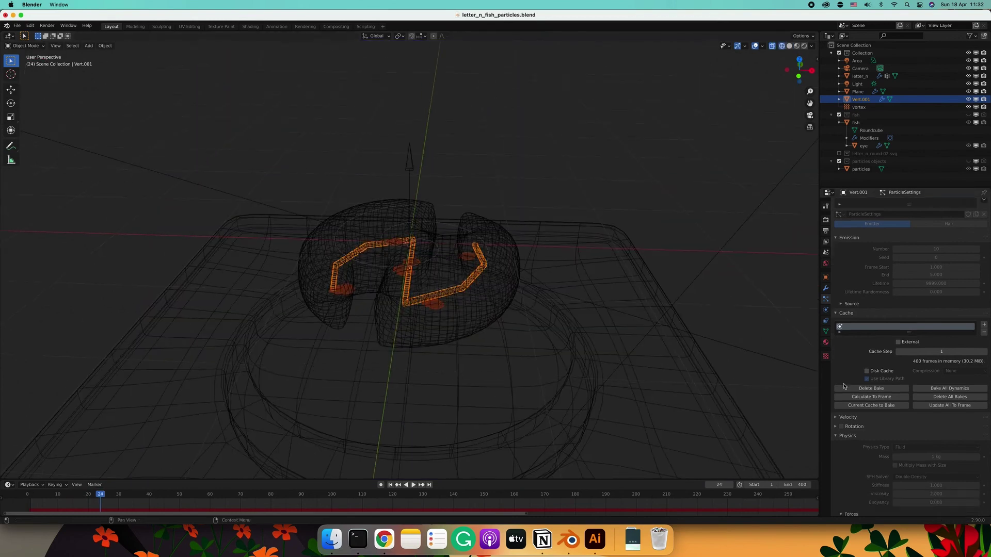
scroll(909, 361, down, 10)
click(896, 407)
click(902, 449)
Undo recent changes and replay the particle animation to check particles filling the letter
key(ctrl+z)
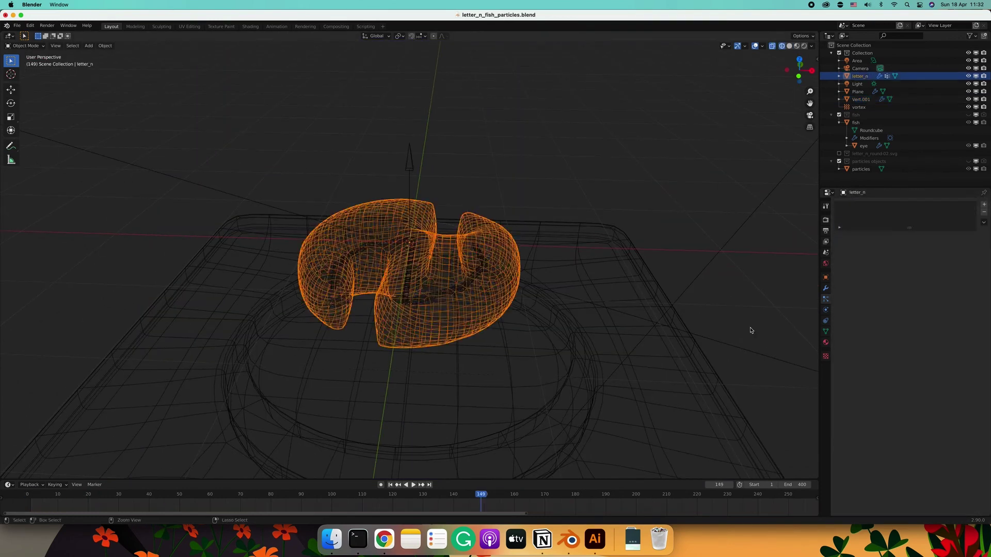
key(ctrl+z)
key(ctrl+z)
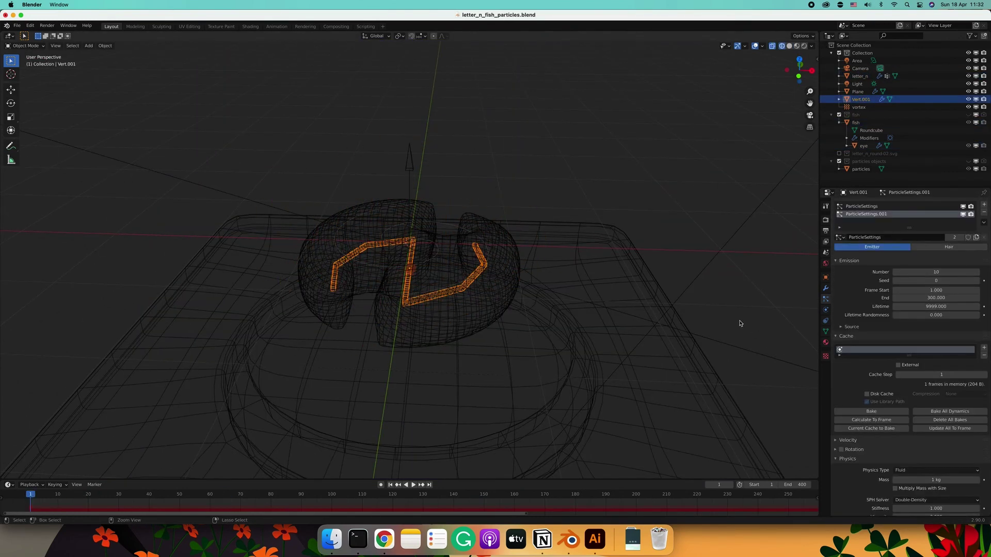
key(ctrl+z)
key(ctrl+shift+z)
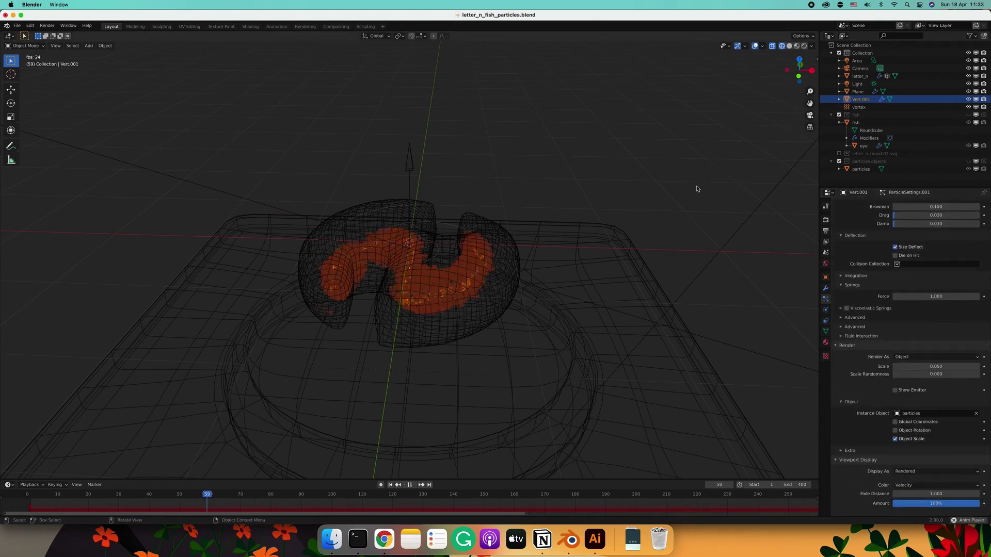
middle_drag(697, 189, 671, 242)
key(ctrl+z)
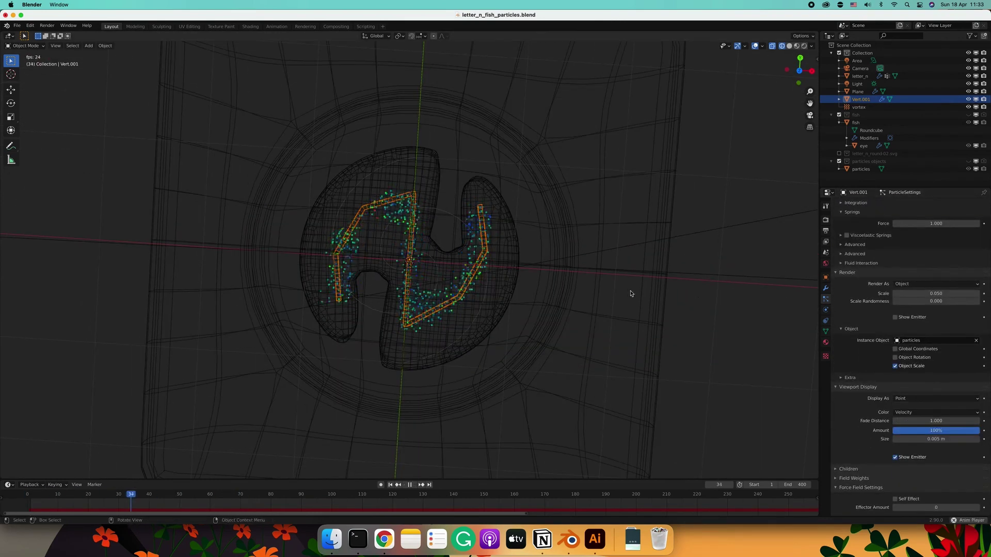
key(ctrl+z)
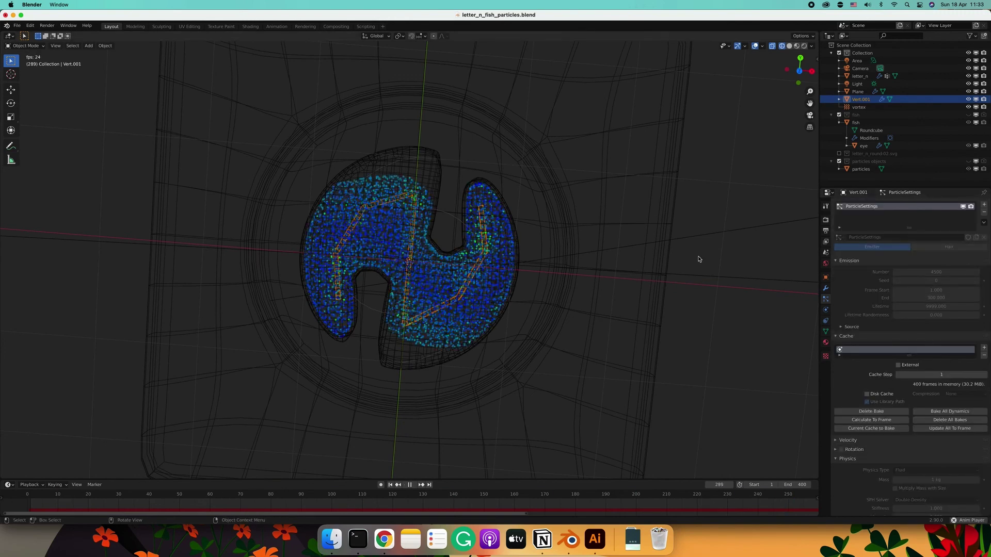
key(Escape)
middle_drag(699, 259, 677, 277)
Rotate the fish and its eye 90 degrees on X, then 90 degrees on Z
click(411, 168)
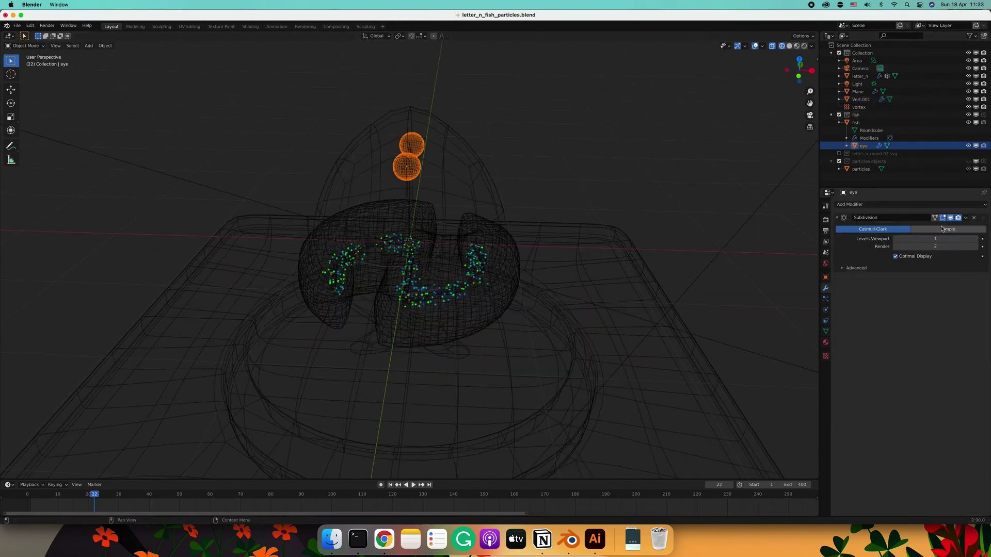
shift+click(456, 168)
key(r)
key(x)
key(9)
key(0)
key(Return)
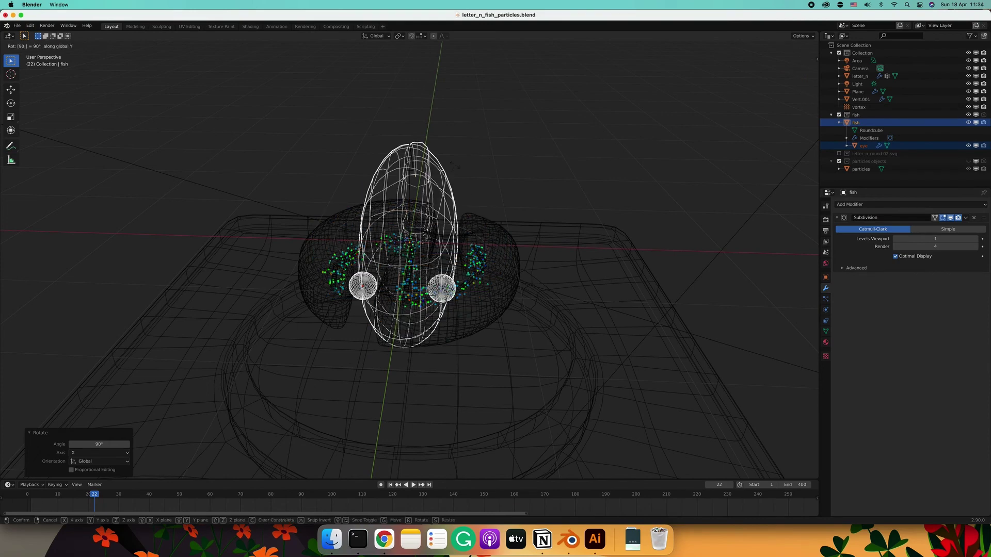
key(r)
key(z)
key(9)
key(0)
key(Return)
middle_drag(455, 168, 448, 214)
key(ctrl+a)
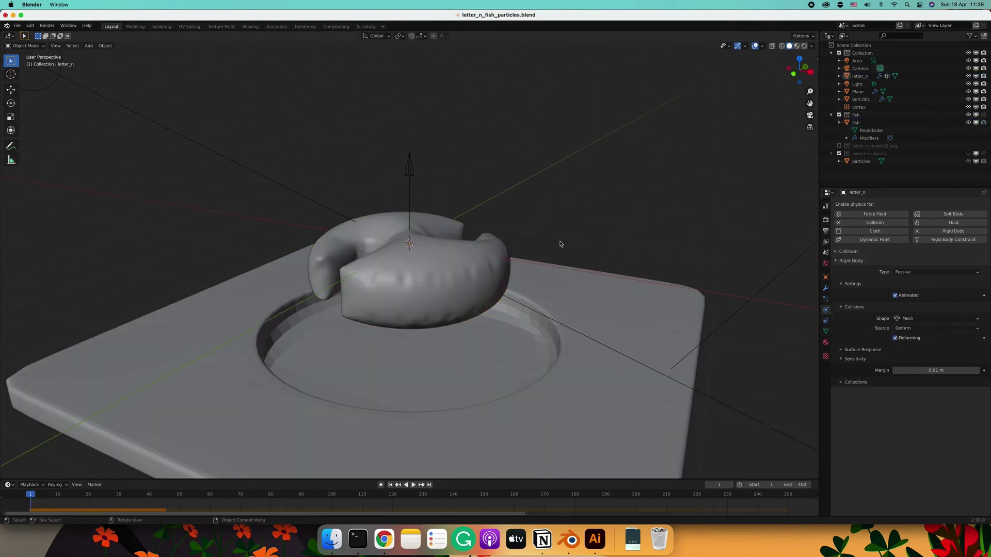
Apply all transforms to the fish model
click(454, 275)
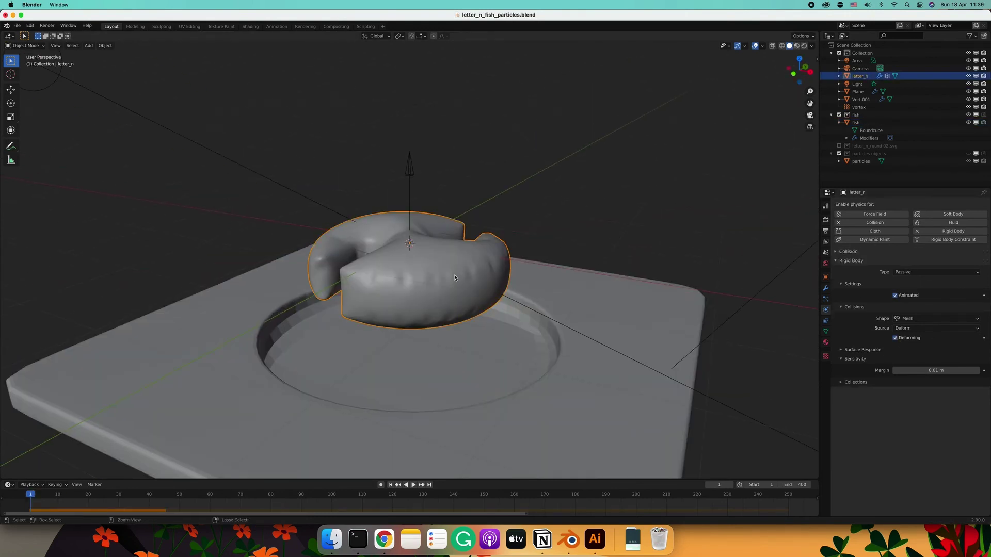
key(ctrl+a)
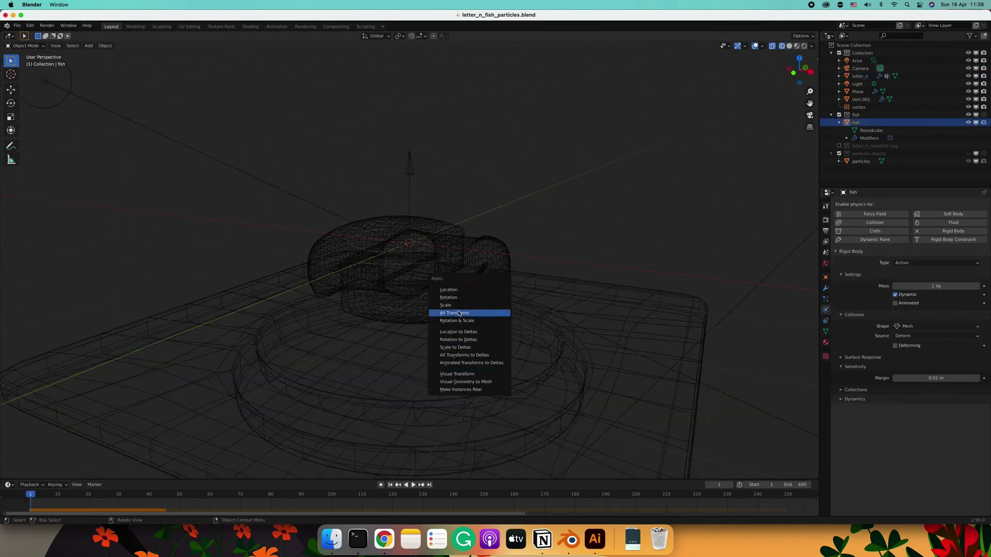
click(459, 314)
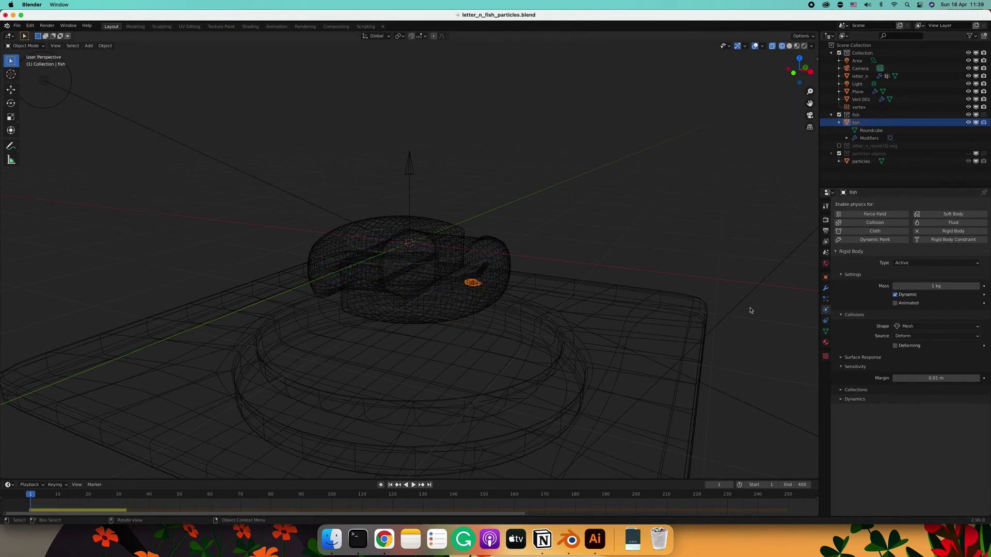
Add a Turbulence force field to the scene
click(826, 253)
click(924, 391)
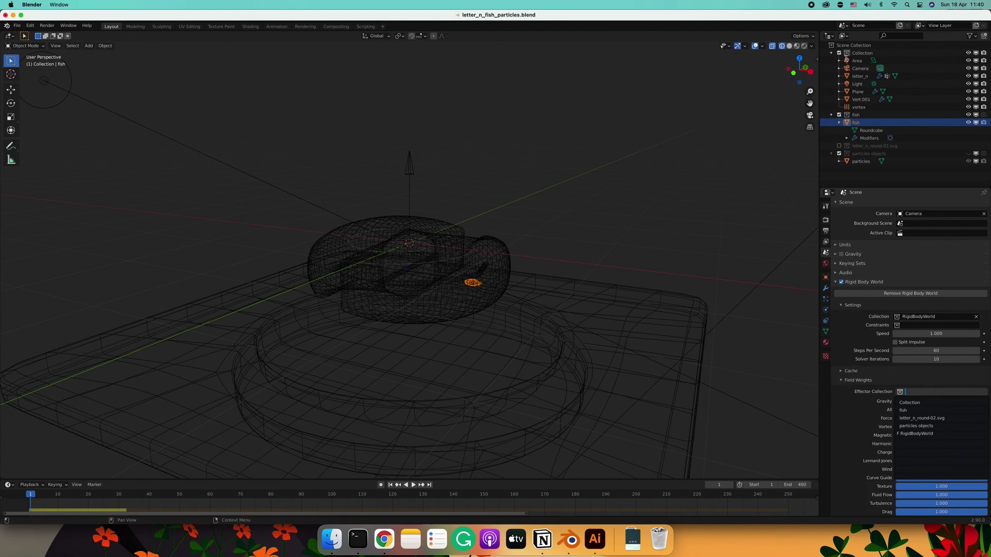
click(89, 45)
click(176, 275)
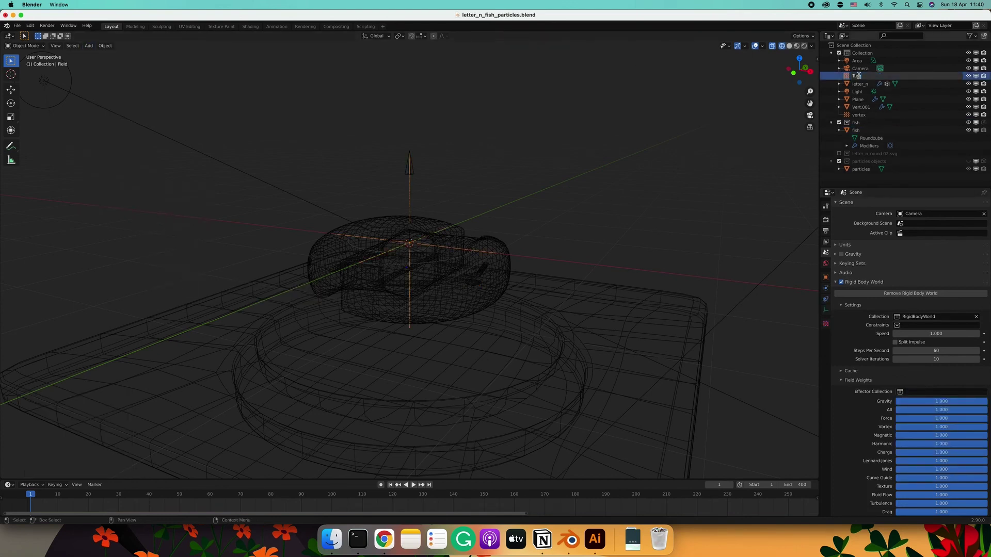
Move the turbulence field into a new collection named 'rigid body effectors'
key(m)
click(638, 192)
text(righffectors)
key(Return)
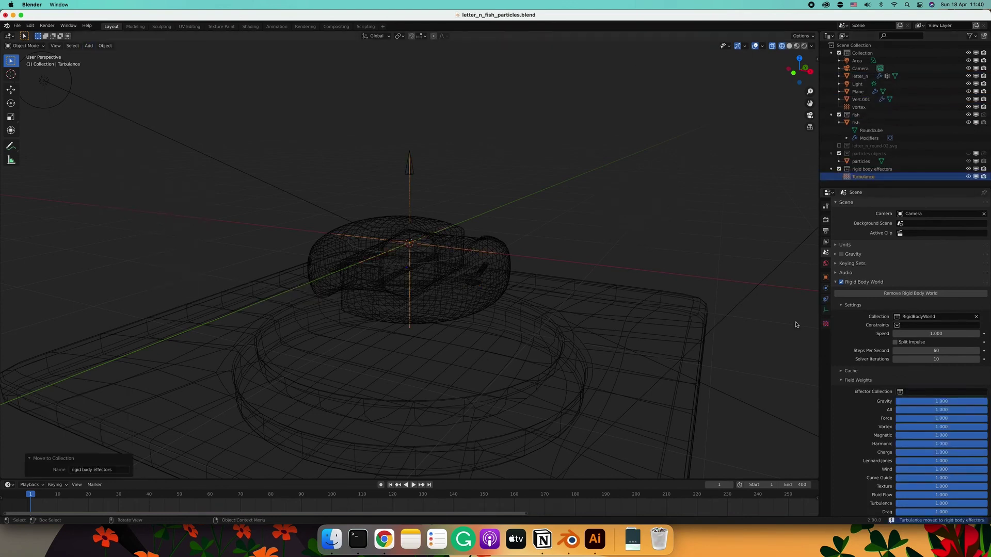
Test the simulation while adjusting Rigid Body World speed, steps, and the Plane's collision shape
key(shift+Left)
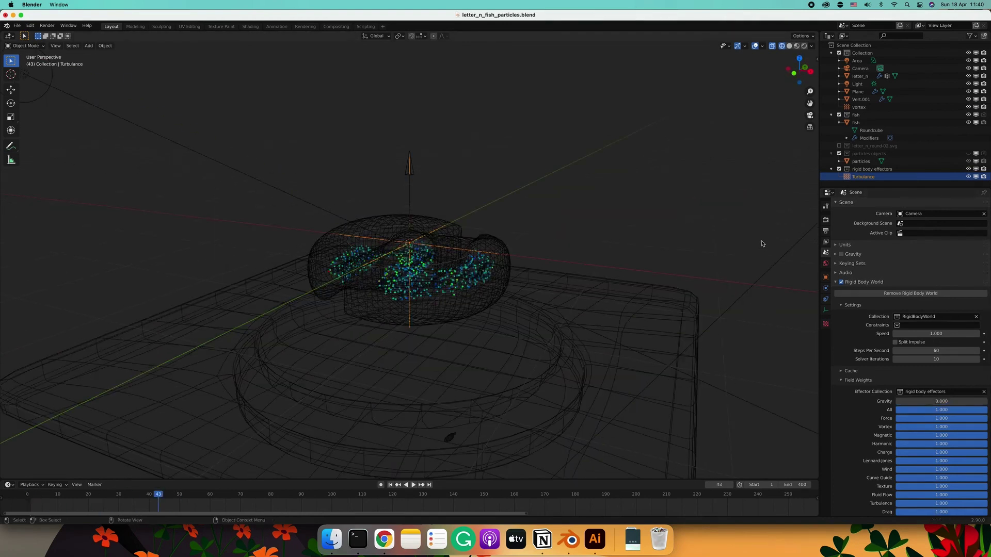
key(shift+Left)
key(ctrl+v)
key(space)
click(937, 351)
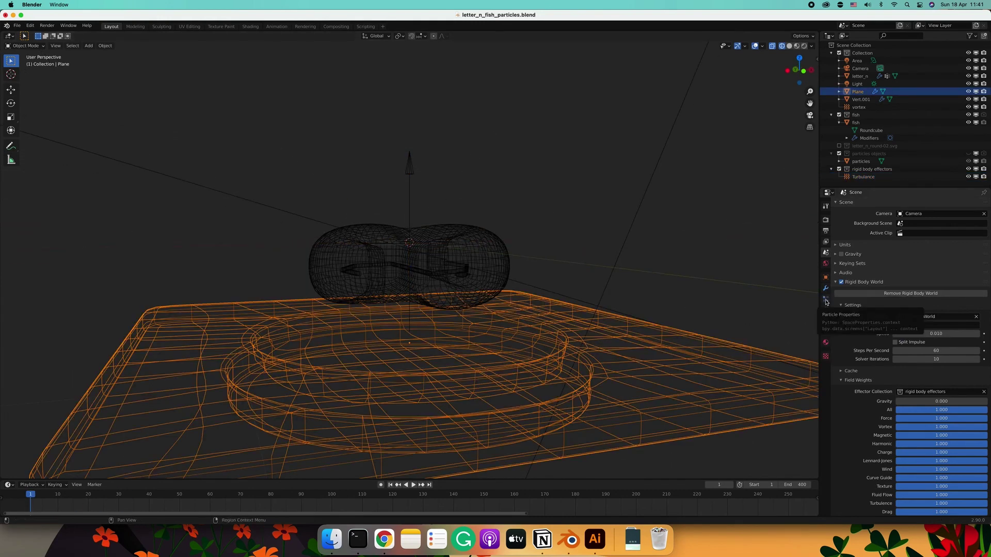
click(826, 310)
key(space)
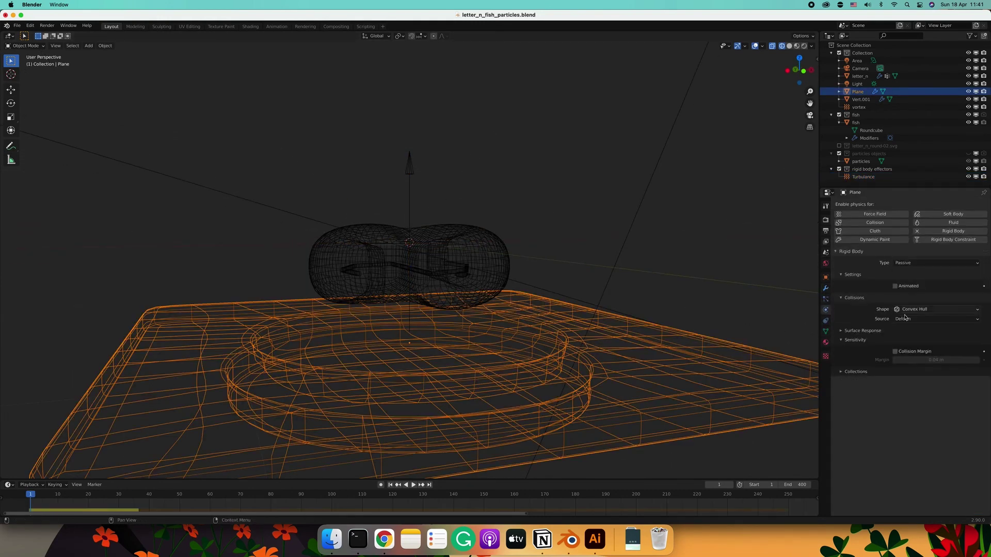
click(578, 185)
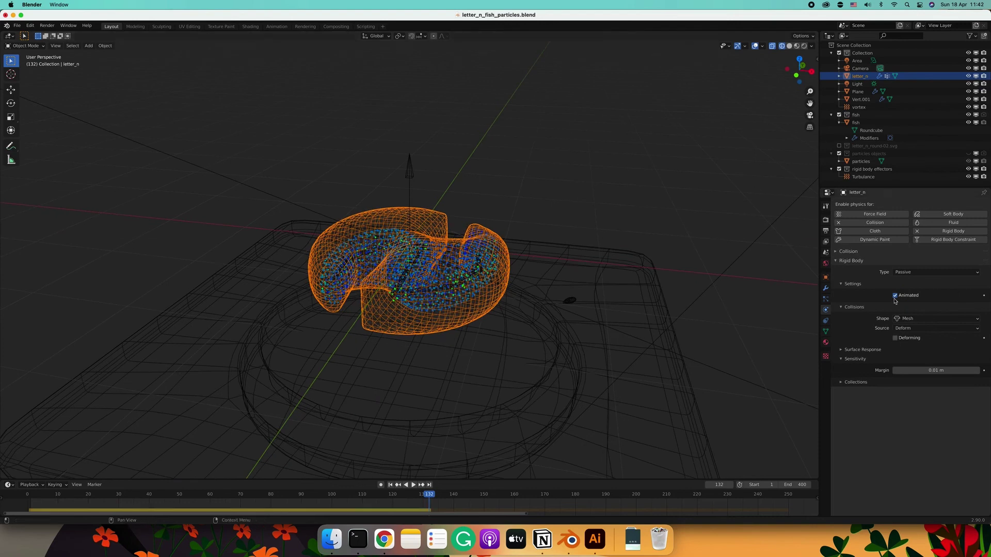